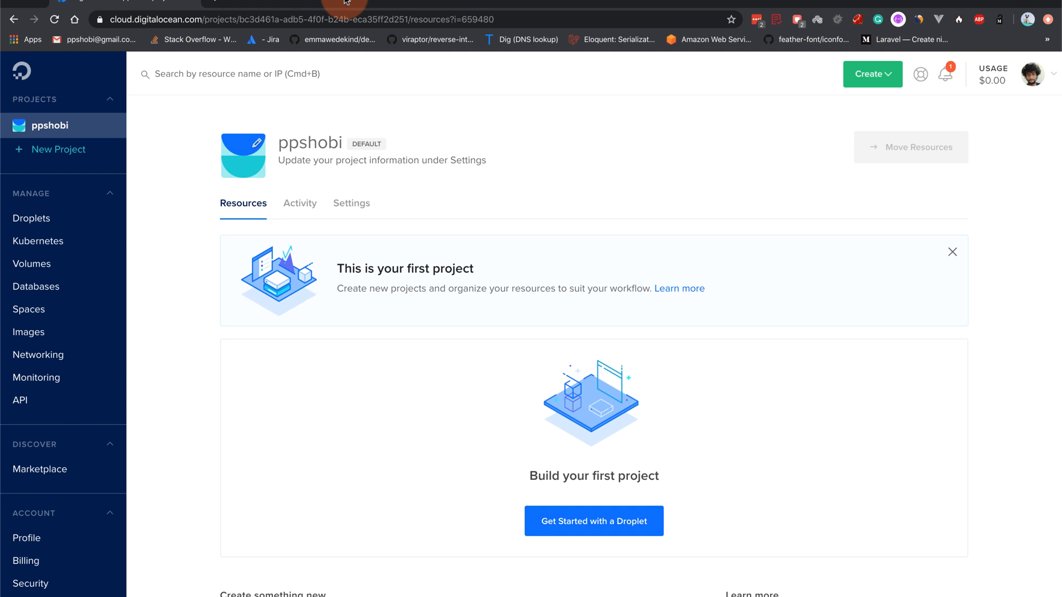
Step: Reach Account > Security, listing the macbook-pro SSH key and its fingerprint
{"action": "left_click", "coordinate": [332, 334]}
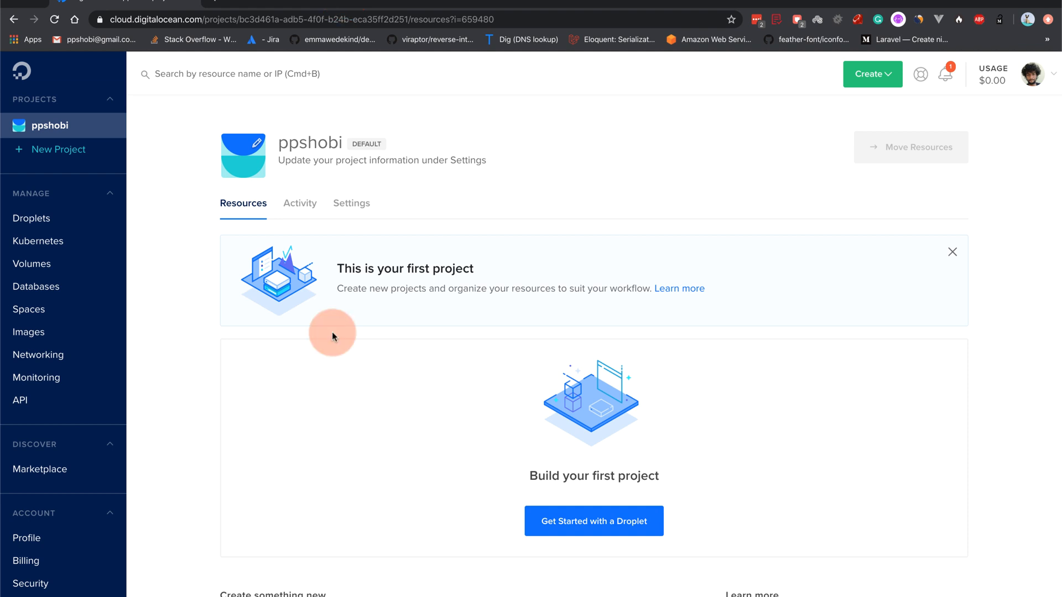
{"action": "left_click", "coordinate": [385, 542]}
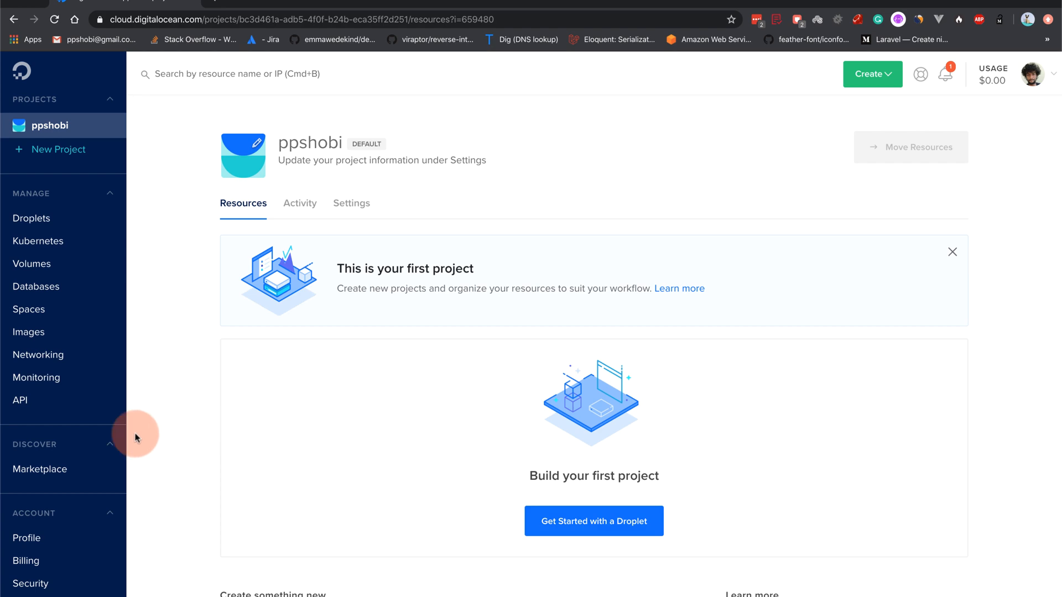
{"action": "scroll", "coordinate": [64, 380], "scroll_direction": "down", "scroll_amount": 3}
{"action": "scroll", "coordinate": [65, 380], "scroll_direction": "down", "scroll_amount": 2}
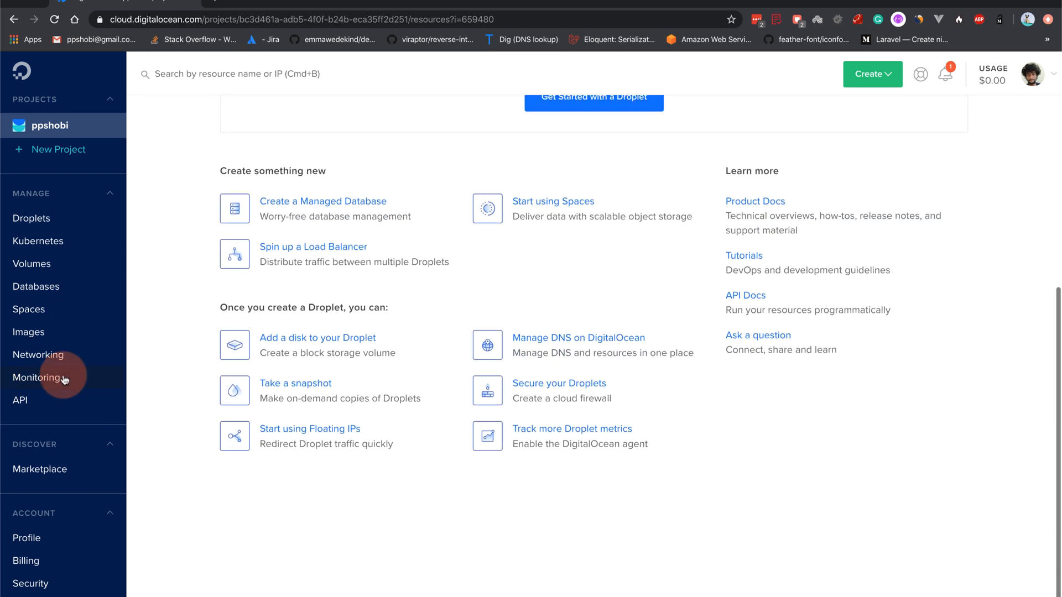
{"action": "scroll", "coordinate": [222, 378], "scroll_direction": "up", "scroll_amount": 6}
{"action": "scroll", "coordinate": [223, 377], "scroll_direction": "down", "scroll_amount": 1}
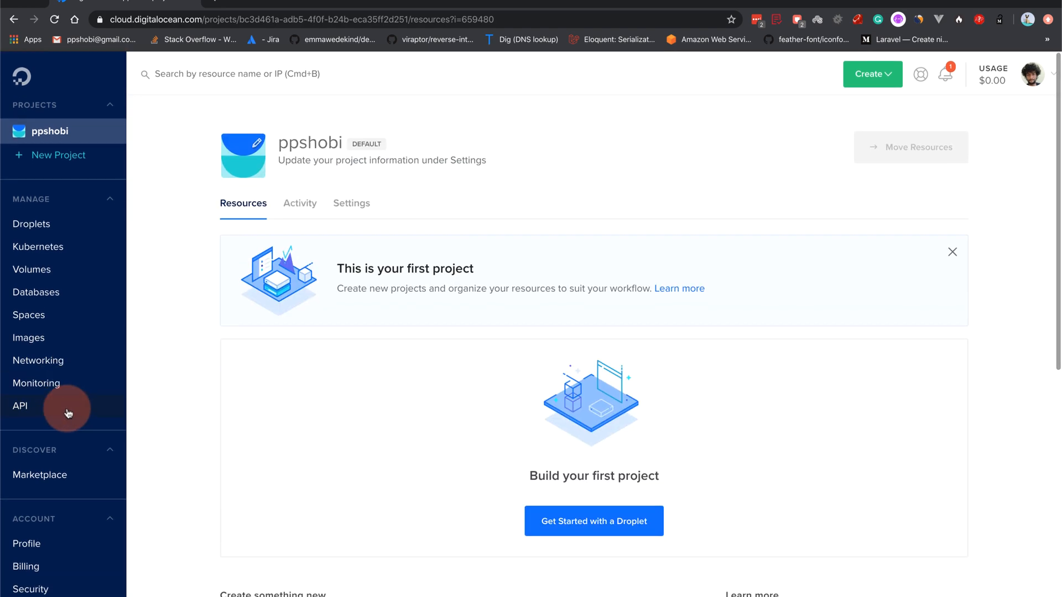
{"action": "left_click", "coordinate": [1033, 76]}
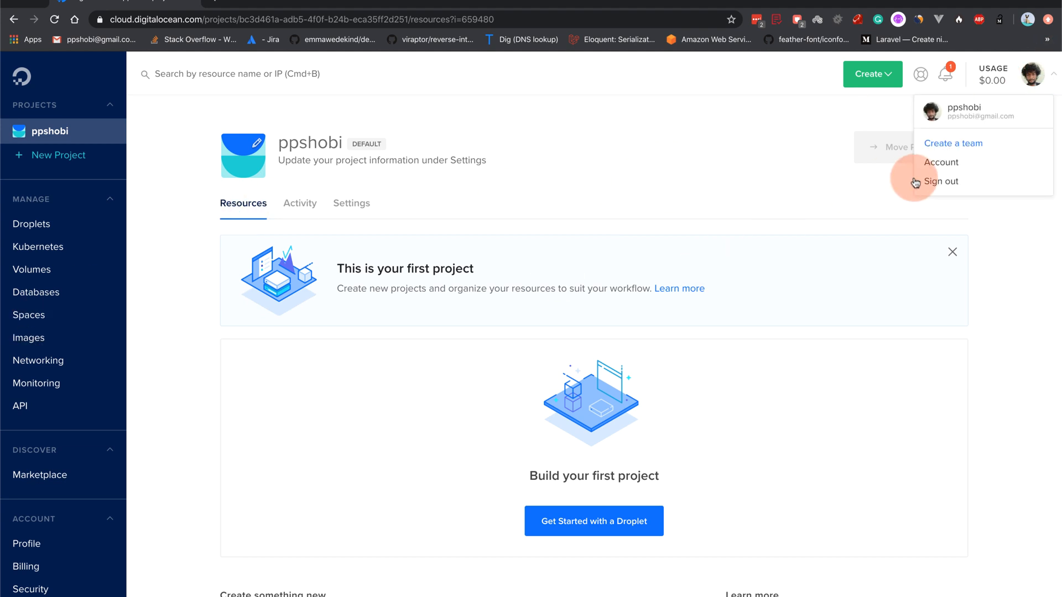
{"action": "left_click", "coordinate": [942, 162]}
{"action": "right_click", "coordinate": [33, 573]}
{"action": "key", "text": "Escape"}
{"action": "left_click", "coordinate": [31, 590]}
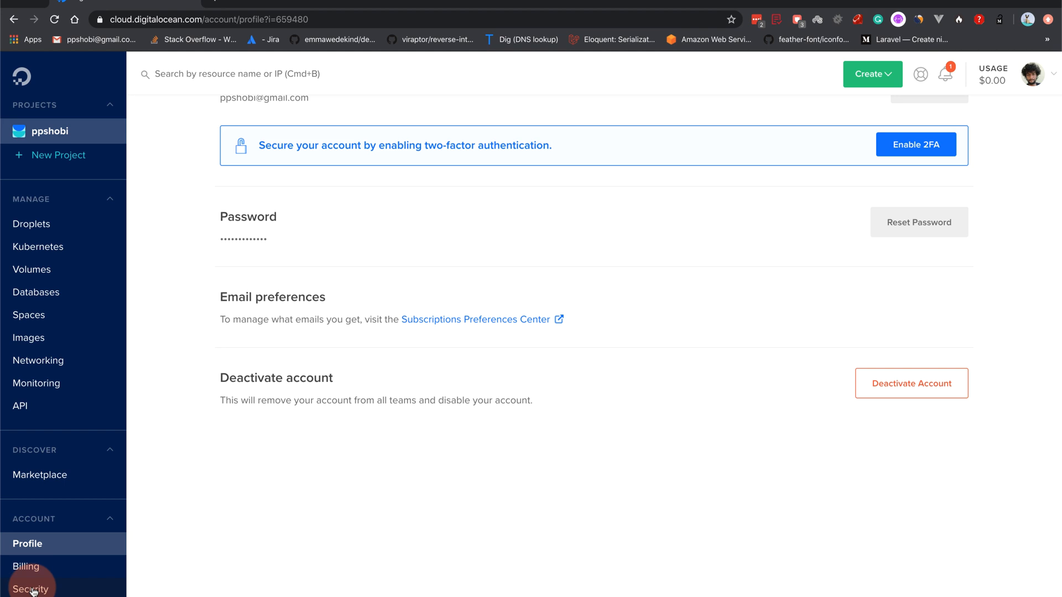
{"action": "scroll", "coordinate": [301, 480], "scroll_direction": "down", "scroll_amount": 1}
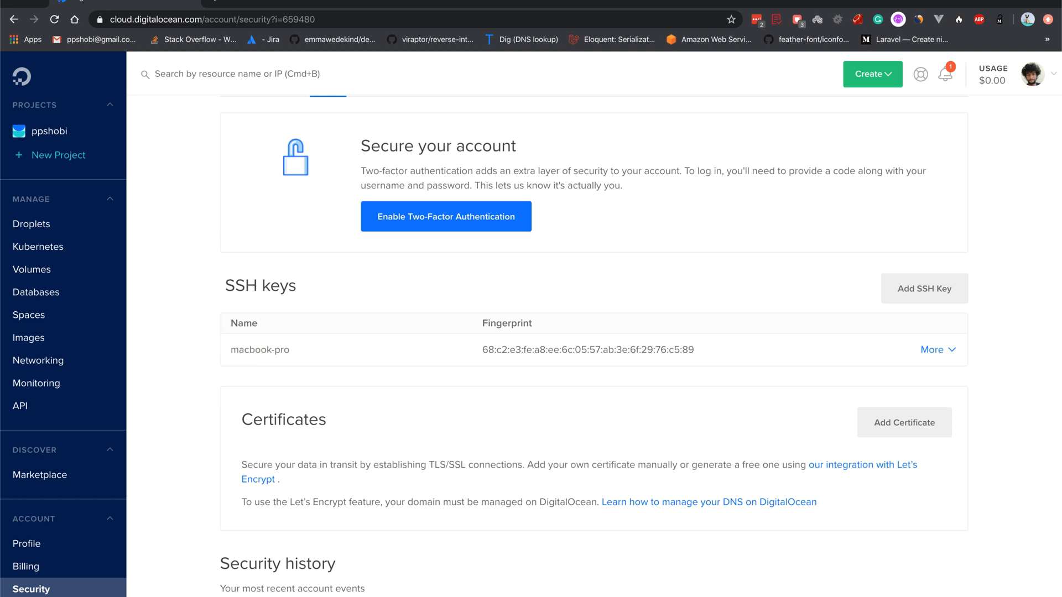
Step: Bring up an iTerm window from the Dock and move it to the screen centre
{"action": "left_click", "coordinate": [490, 585]}
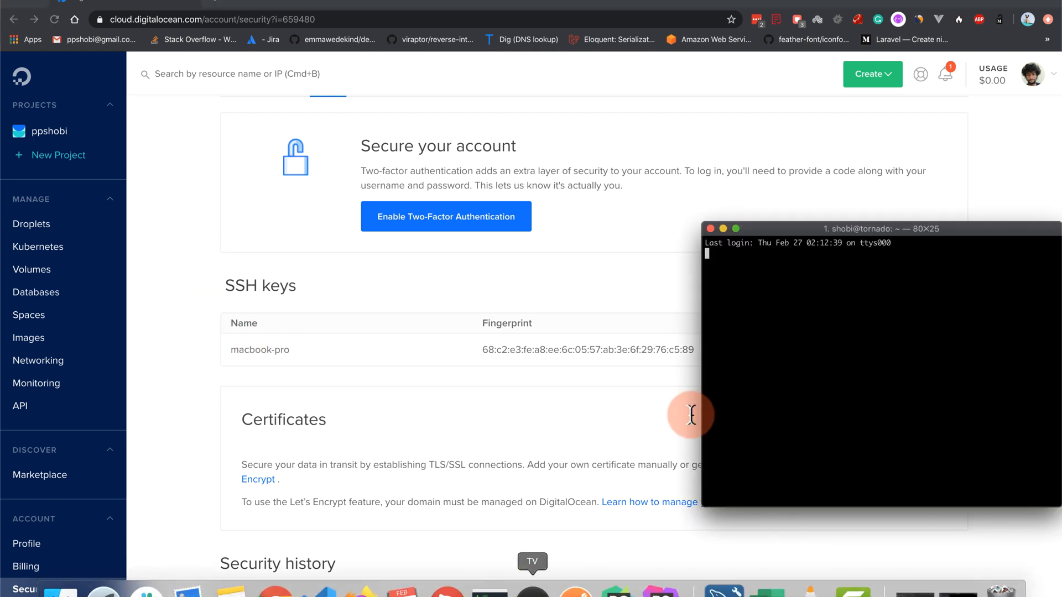
{"action": "left_click_drag", "start_coordinate": [862, 220], "coordinate": [489, 217]}
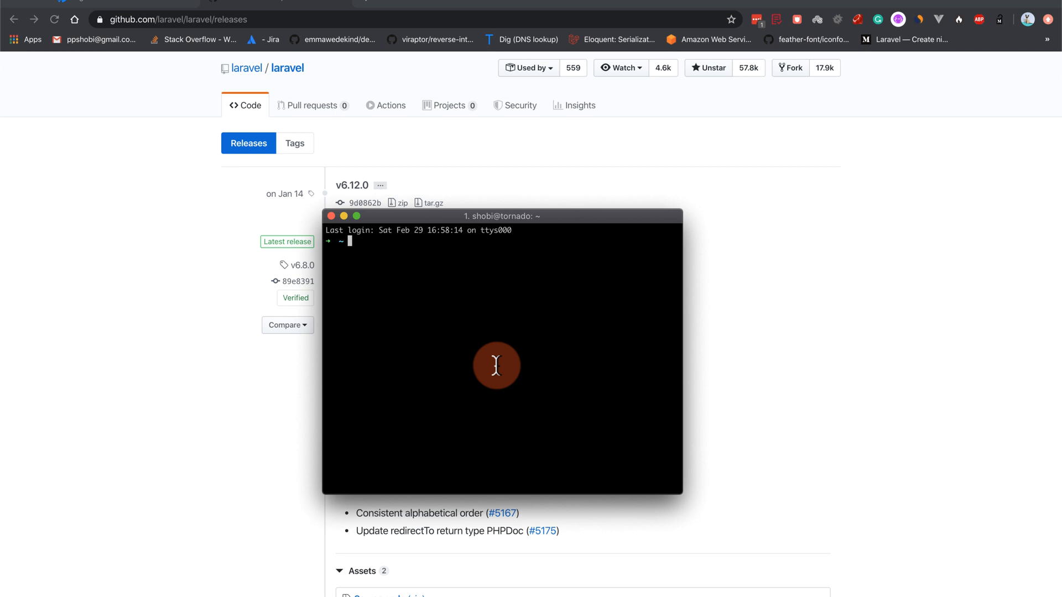
{"action": "type", "text": "cd {"}
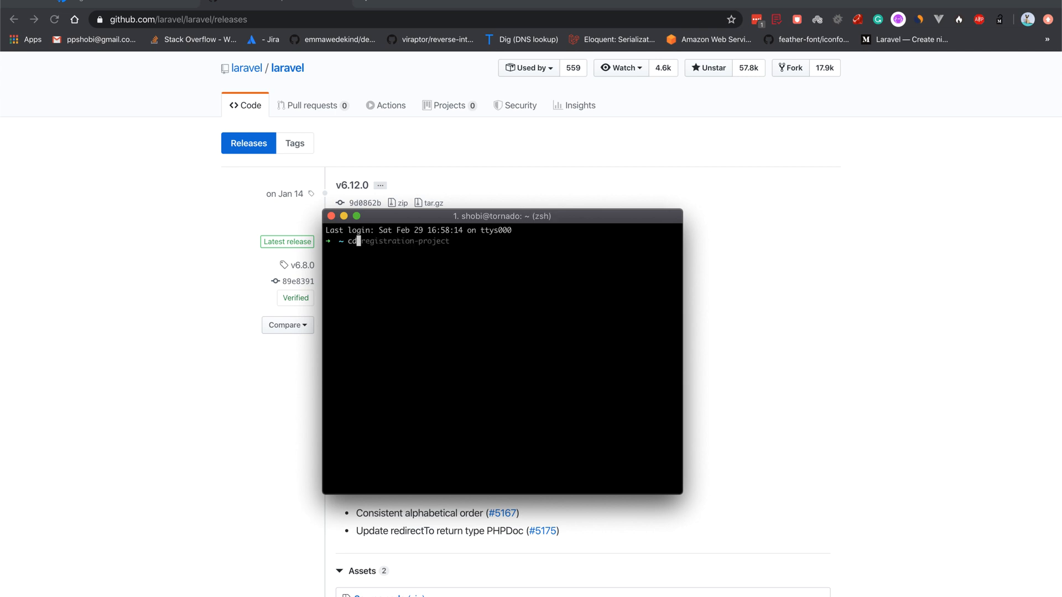
Step: In Projects, create a new Laravel app named deployment-demo with laravel new
{"action": "key", "text": "BackSpace"}
{"action": "type", "text": "Pro"}
{"action": "key", "text": "Tab"}
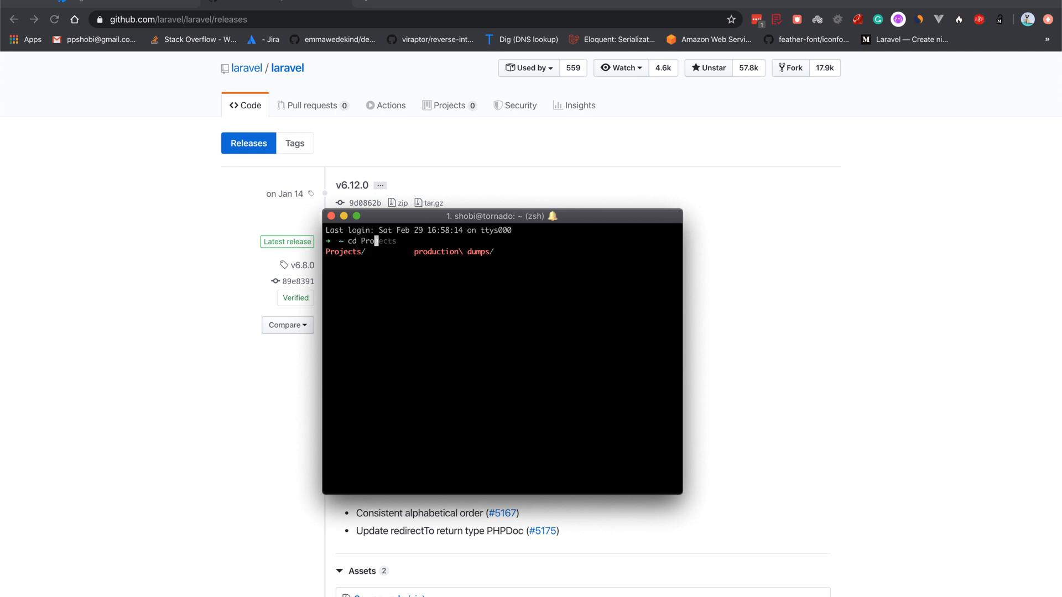
{"action": "key", "text": "Tab"}
{"action": "key", "text": "Return"}
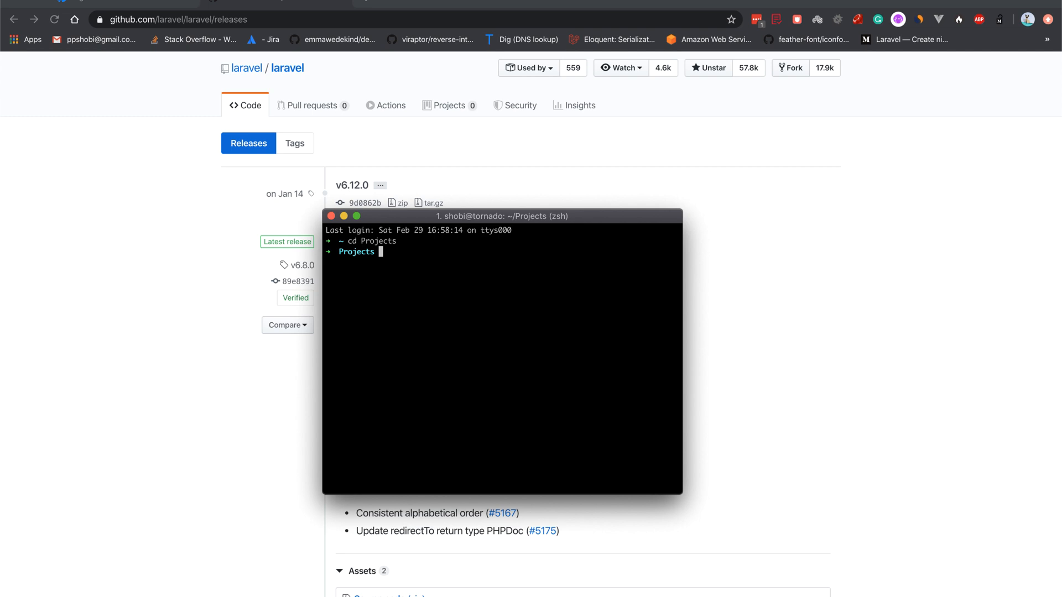
{"action": "type", "text": "laravel"}
{"action": "key", "text": "Right"}
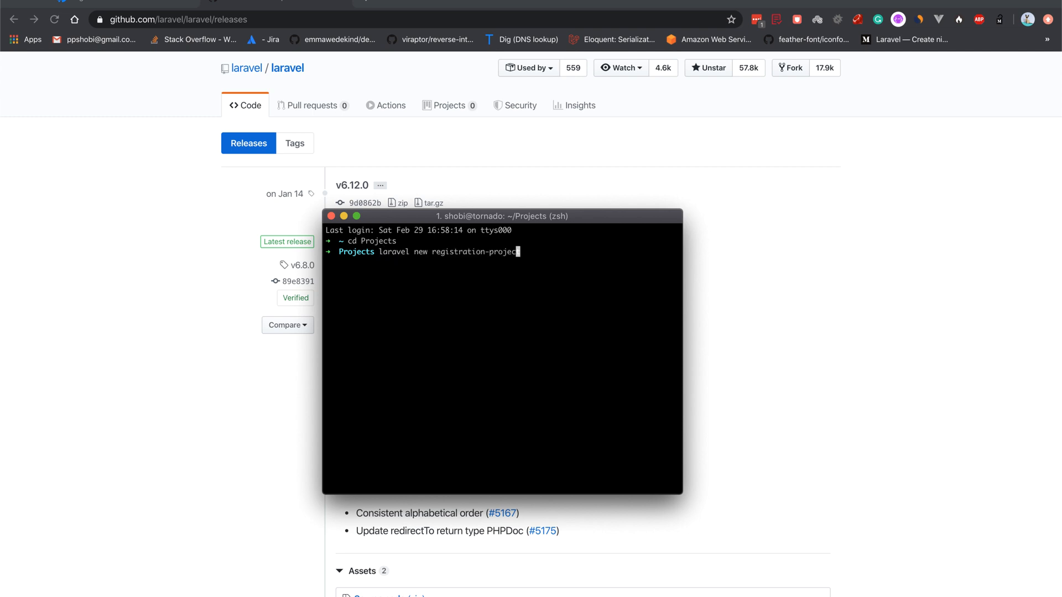
{"action": "key", "text": "BackSpace"}
{"action": "key", "text": "BackSpace"}
{"action": "key", "text": "BackSpace"}
{"action": "key", "text": "ctrl+w"}
{"action": "type", "text": "de"}
{"action": "type", "text": "ployment-"}
{"action": "type", "text": "demo"}
{"action": "key", "text": "Return"}
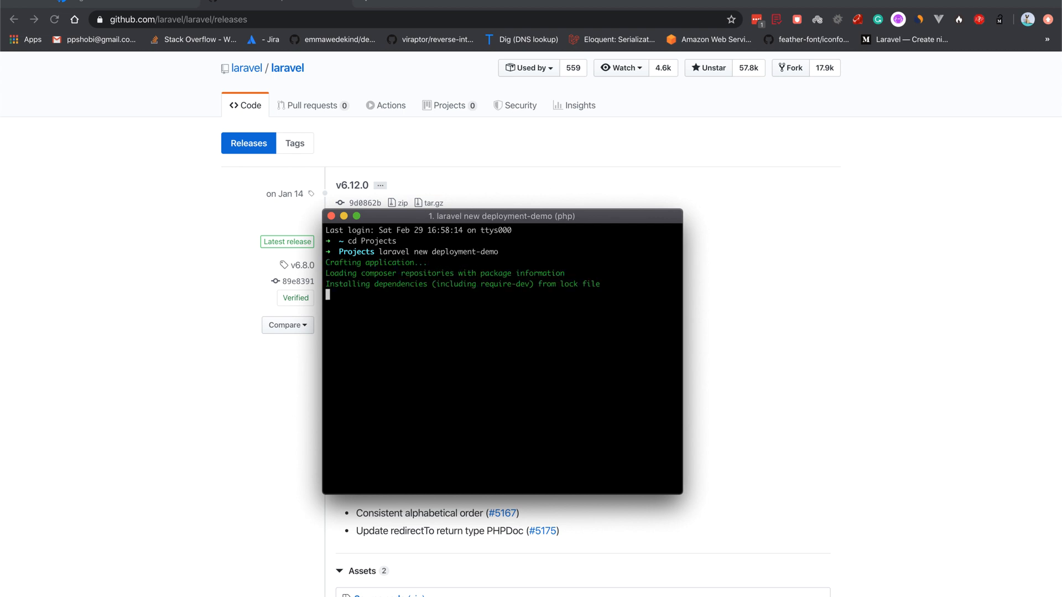
{"action": "type", "text": "c"}
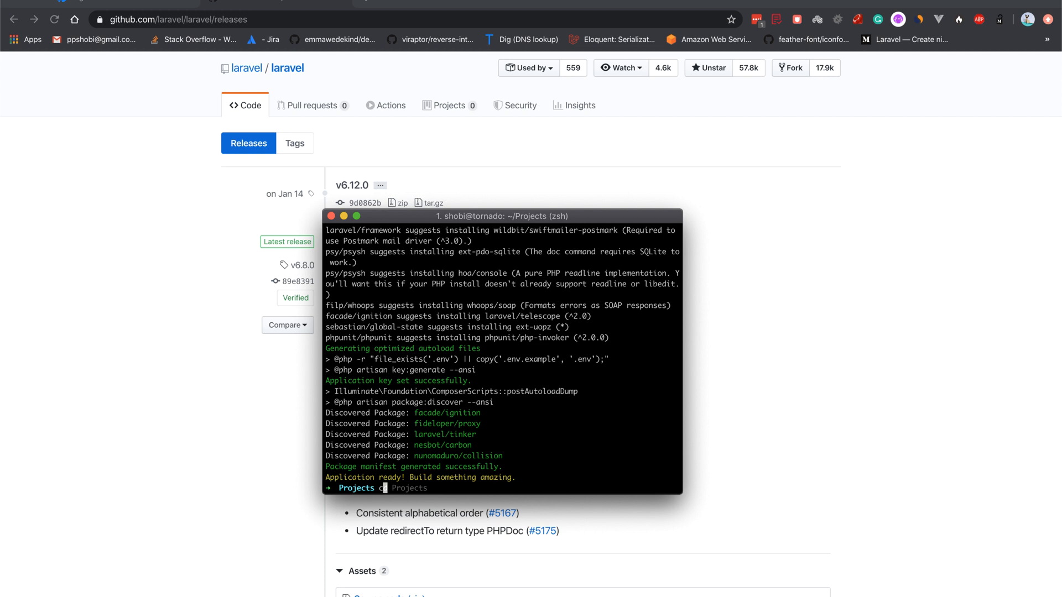
{"action": "type", "text": "d dep"}
Step: Serve deployment-demo locally, view it at 127.0.0.1:8000, then return to DigitalOcean
{"action": "key", "text": "Tab"}
{"action": "key", "text": "Return"}
{"action": "type", "text": "php artisan serve"}
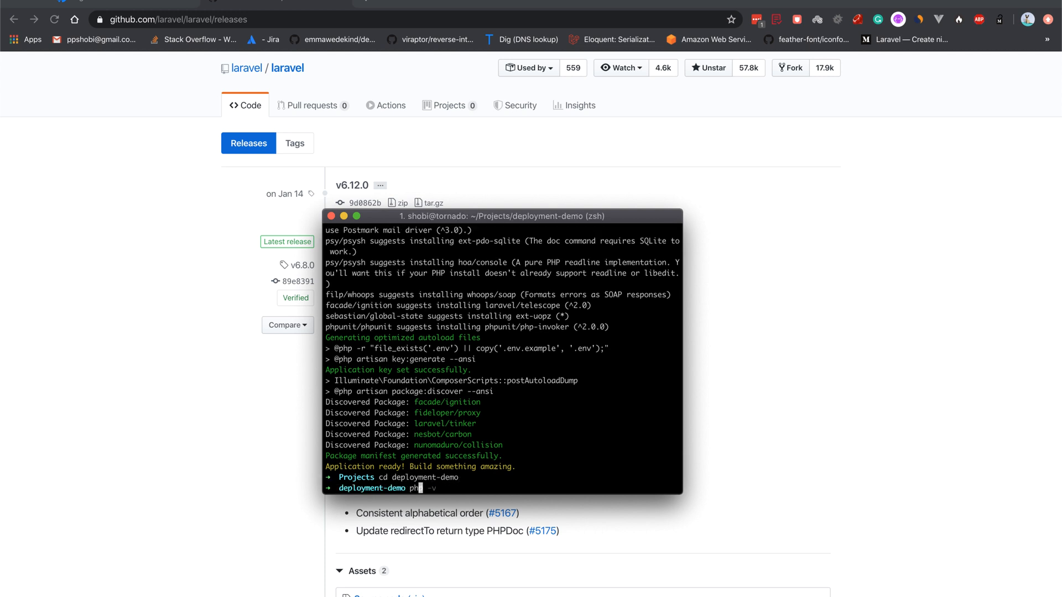
{"action": "key", "text": "Return"}
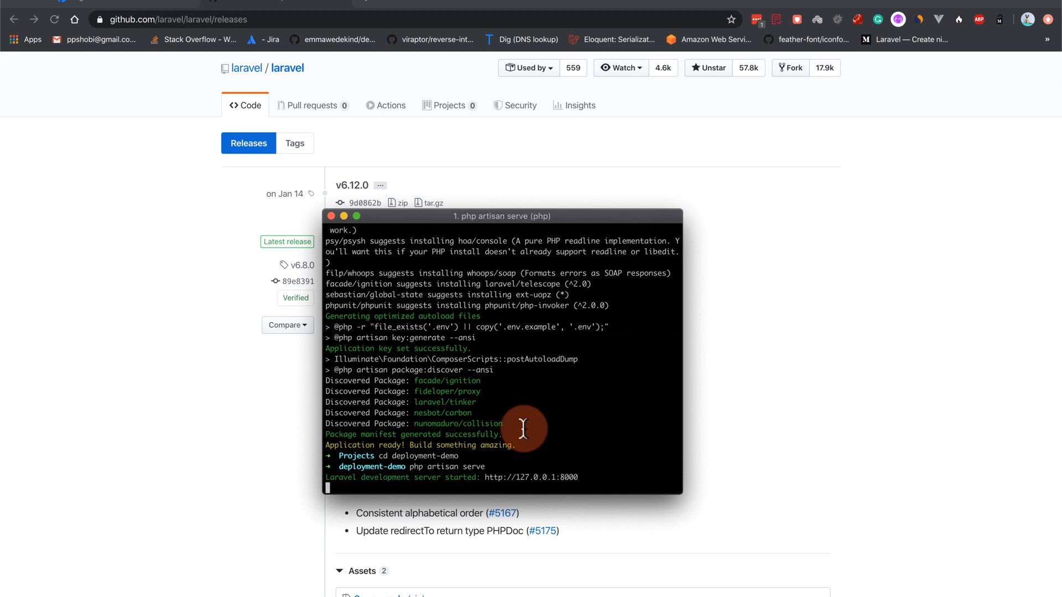
{"action": "key", "text": "super+Tab"}
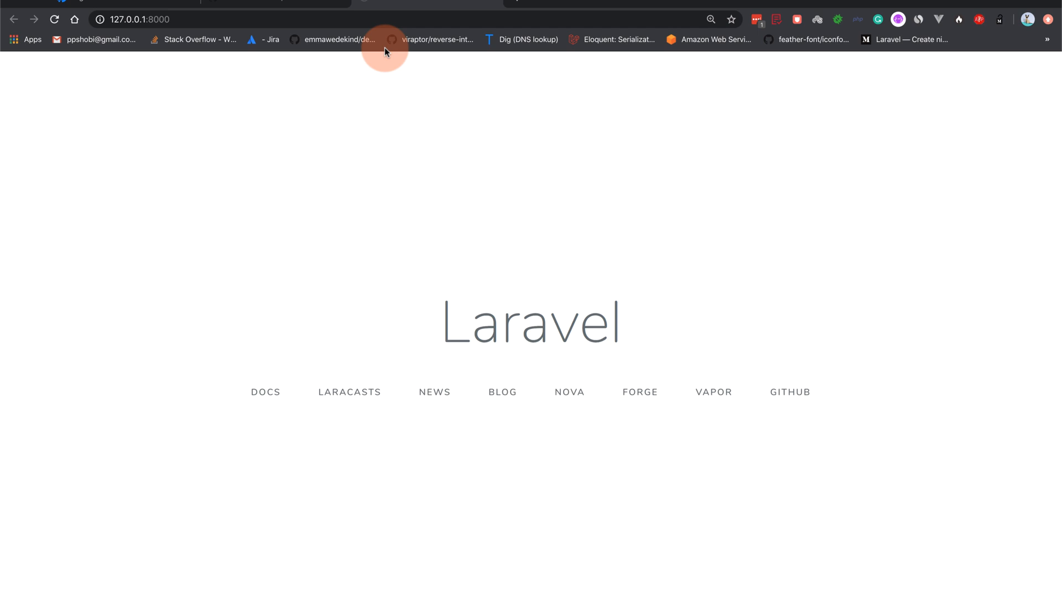
{"action": "left_click", "coordinate": [166, 7]}
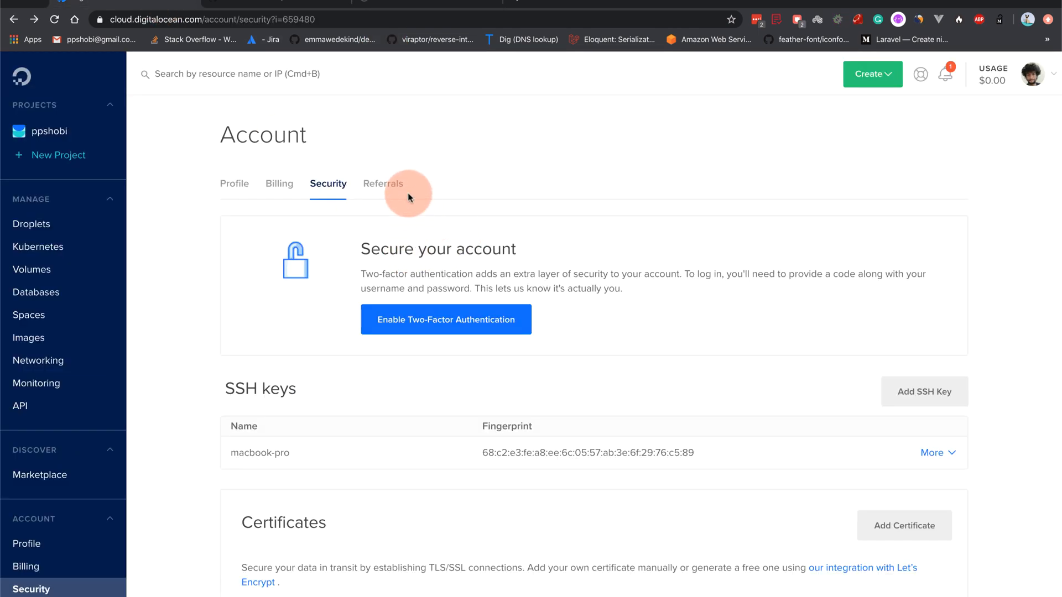
Step: Start a new Droplet on the $5/month plan with Frankfurt as its datacenter region
{"action": "left_click", "coordinate": [872, 73]}
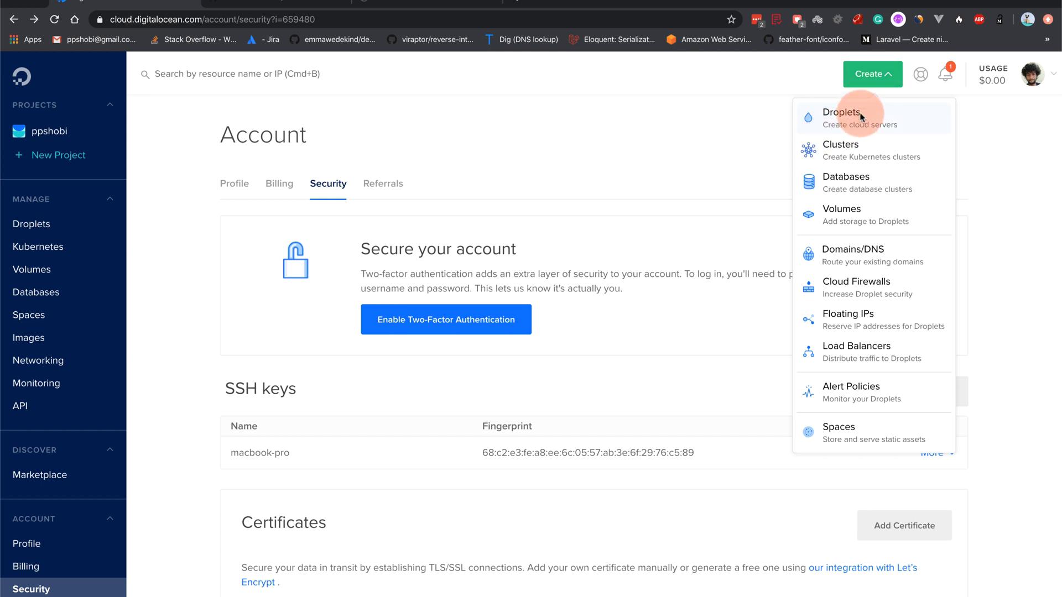
{"action": "left_click", "coordinate": [842, 118]}
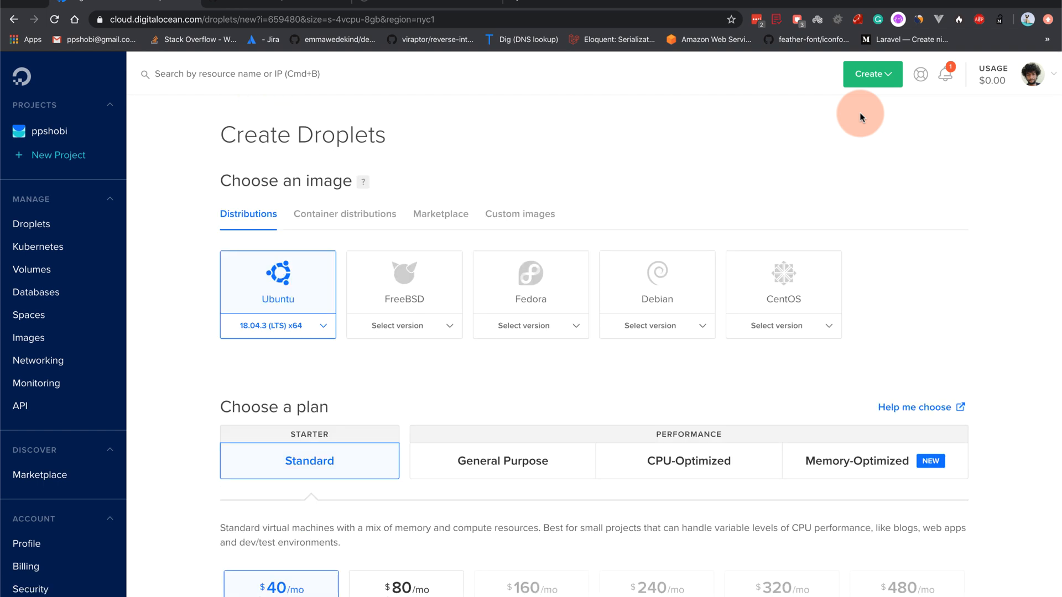
{"action": "scroll", "coordinate": [447, 232], "scroll_direction": "down", "scroll_amount": 3}
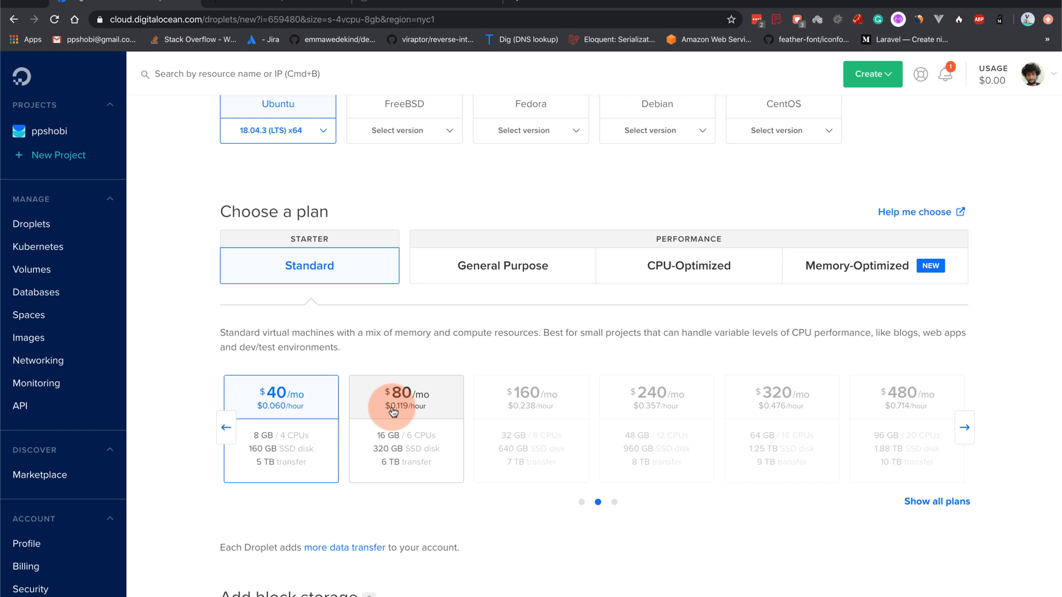
{"action": "left_click", "coordinate": [226, 428]}
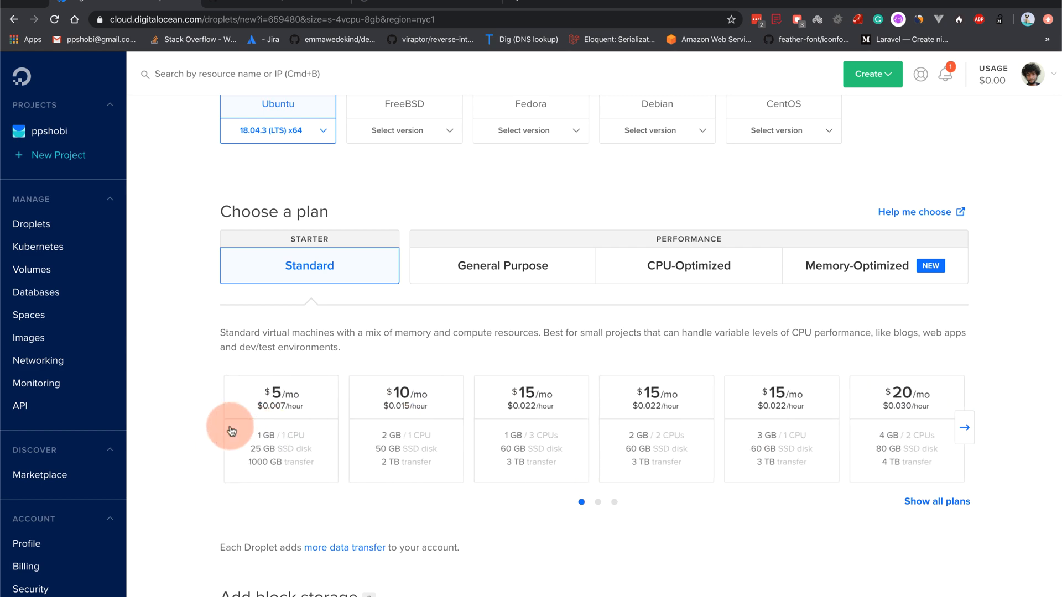
{"action": "left_click", "coordinate": [245, 435]}
{"action": "scroll", "coordinate": [263, 449], "scroll_direction": "down", "scroll_amount": 5}
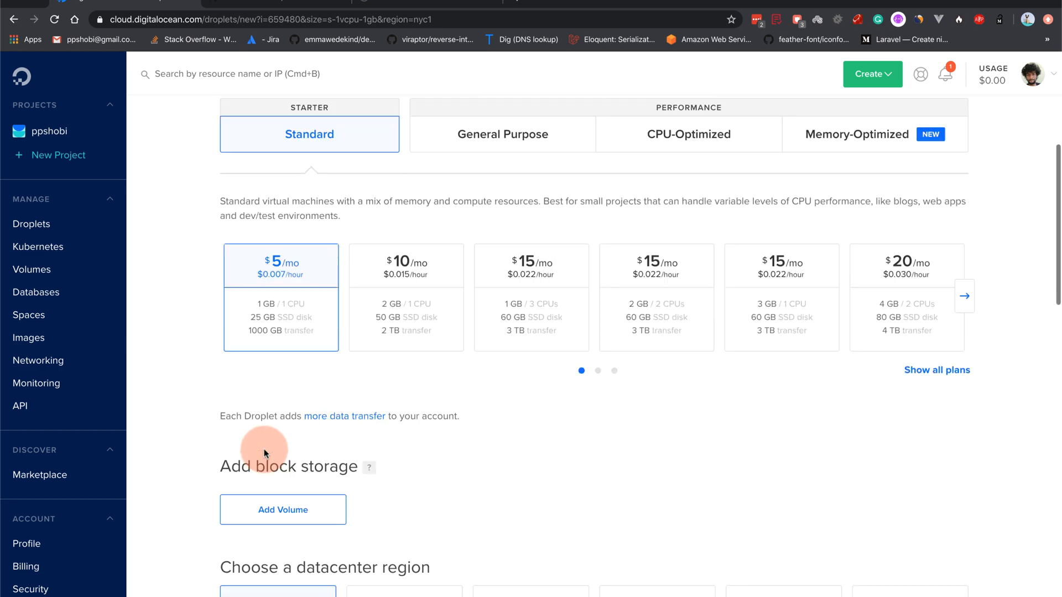
{"action": "scroll", "coordinate": [264, 449], "scroll_direction": "down", "scroll_amount": 3}
{"action": "scroll", "coordinate": [279, 322], "scroll_direction": "down", "scroll_amount": 2}
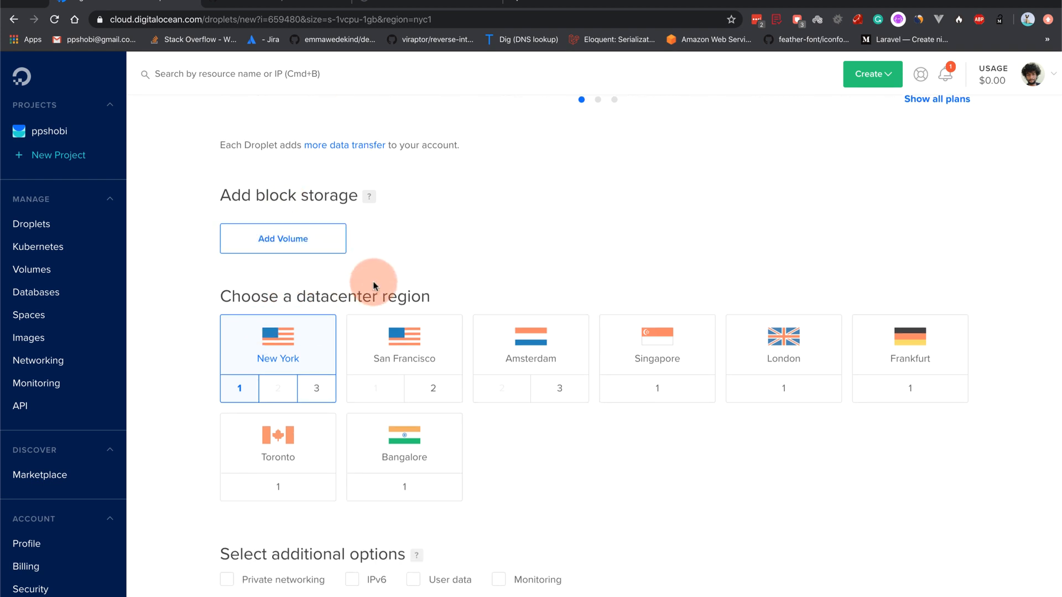
{"action": "scroll", "coordinate": [382, 282], "scroll_direction": "down", "scroll_amount": 2}
{"action": "left_click", "coordinate": [896, 267]}
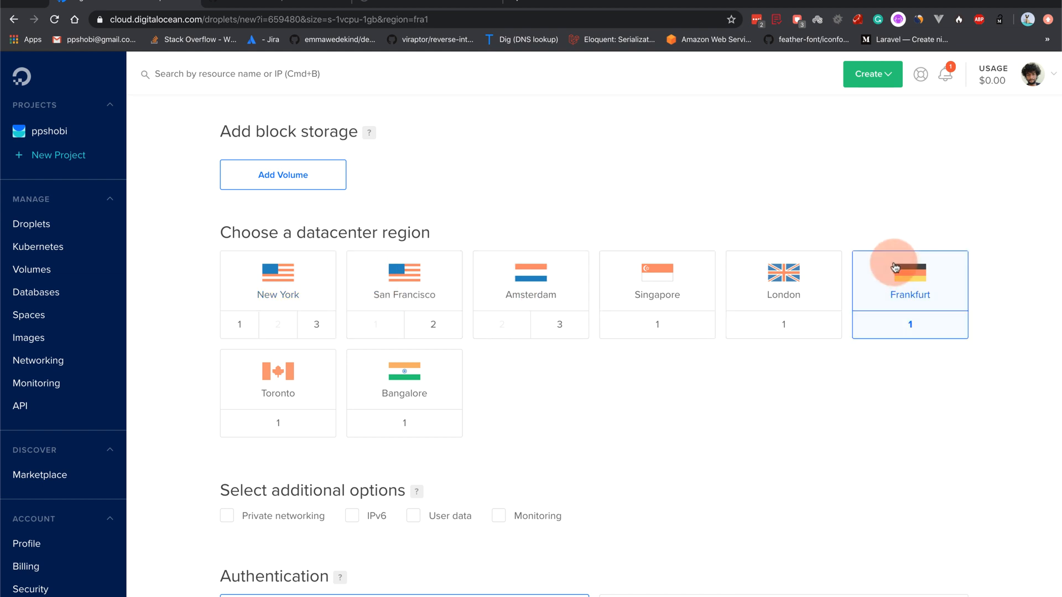
{"action": "scroll", "coordinate": [631, 353], "scroll_direction": "down", "scroll_amount": 5}
{"action": "scroll", "coordinate": [630, 353], "scroll_direction": "down", "scroll_amount": 3}
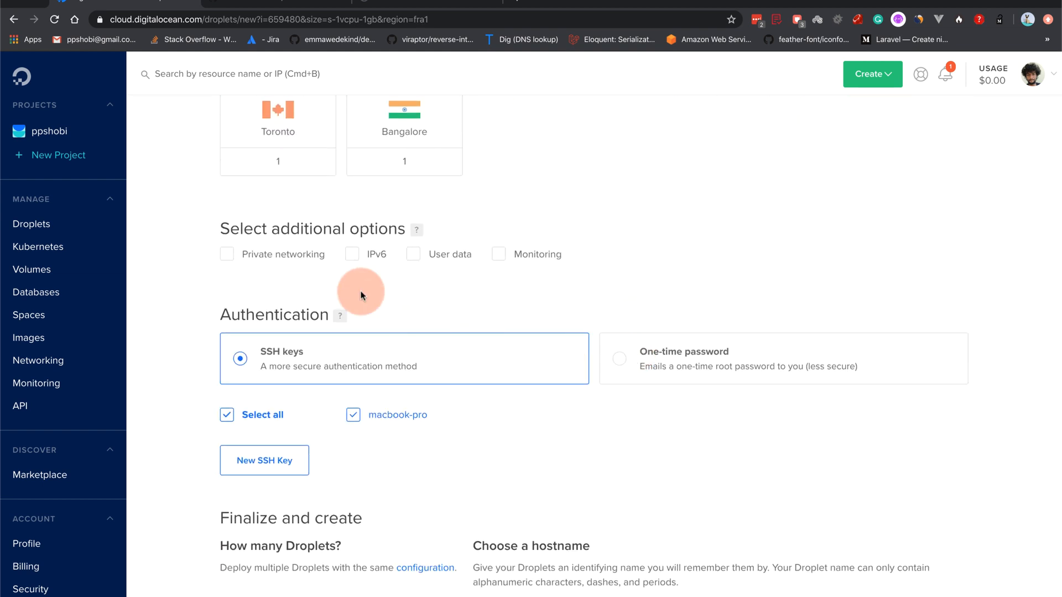
{"action": "scroll", "coordinate": [356, 290], "scroll_direction": "down", "scroll_amount": 2}
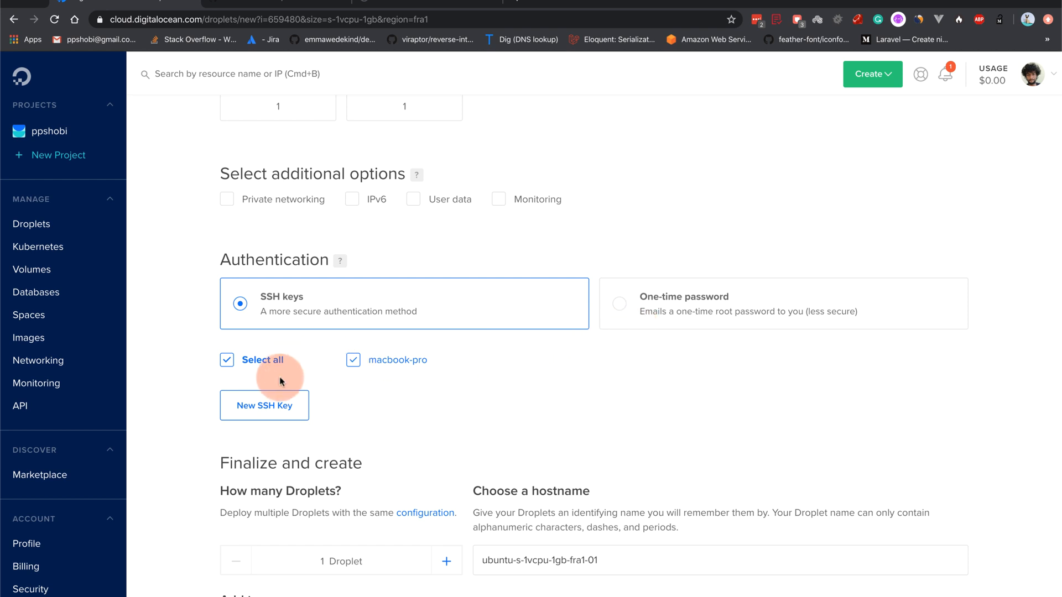
{"action": "scroll", "coordinate": [292, 386], "scroll_direction": "down", "scroll_amount": 5}
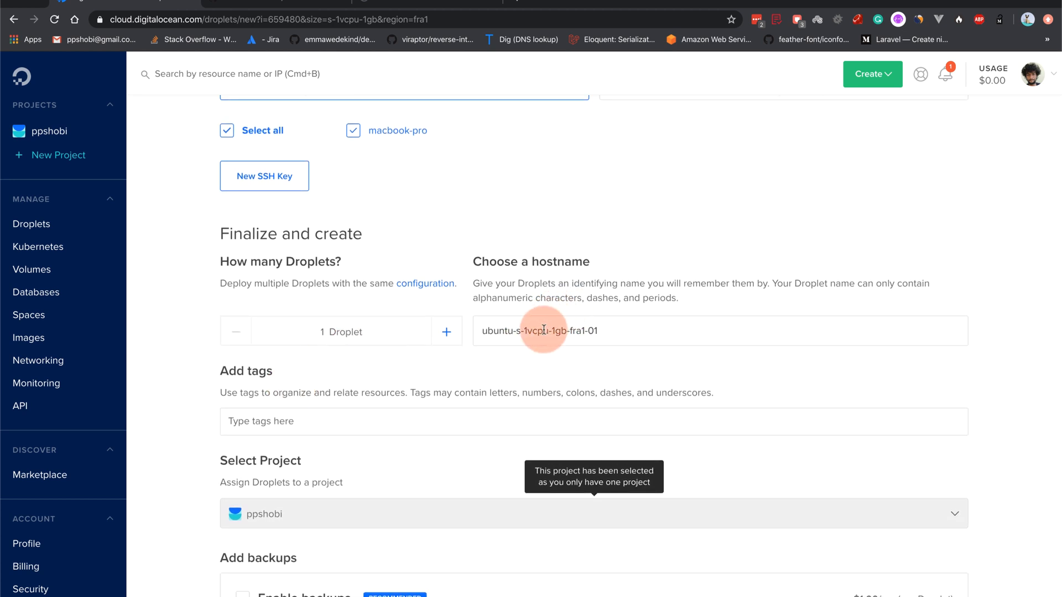
{"action": "scroll", "coordinate": [543, 329], "scroll_direction": "down", "scroll_amount": 5}
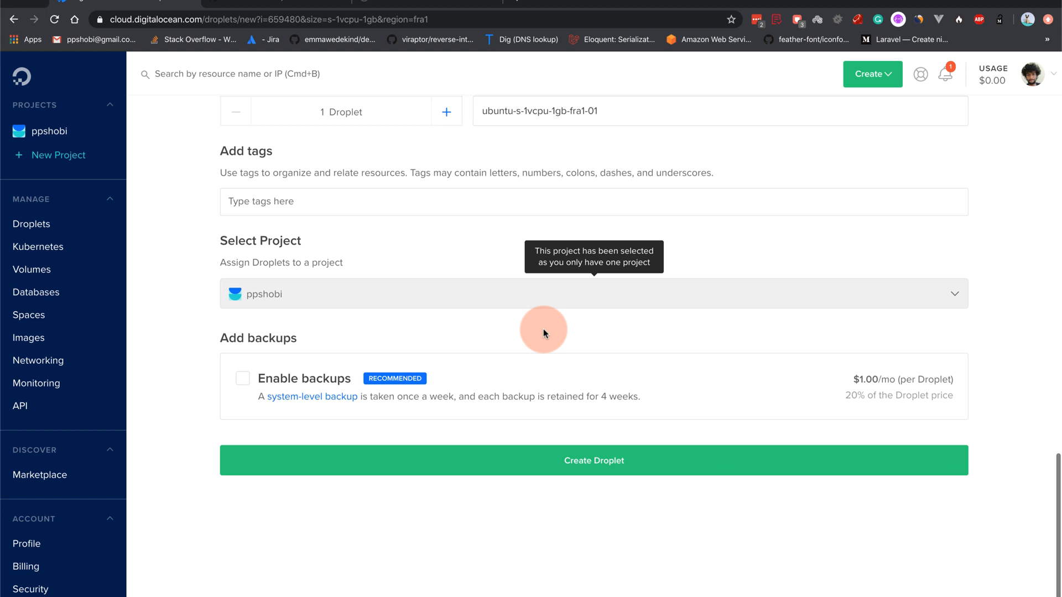
{"action": "scroll", "coordinate": [543, 328], "scroll_direction": "down", "scroll_amount": 5}
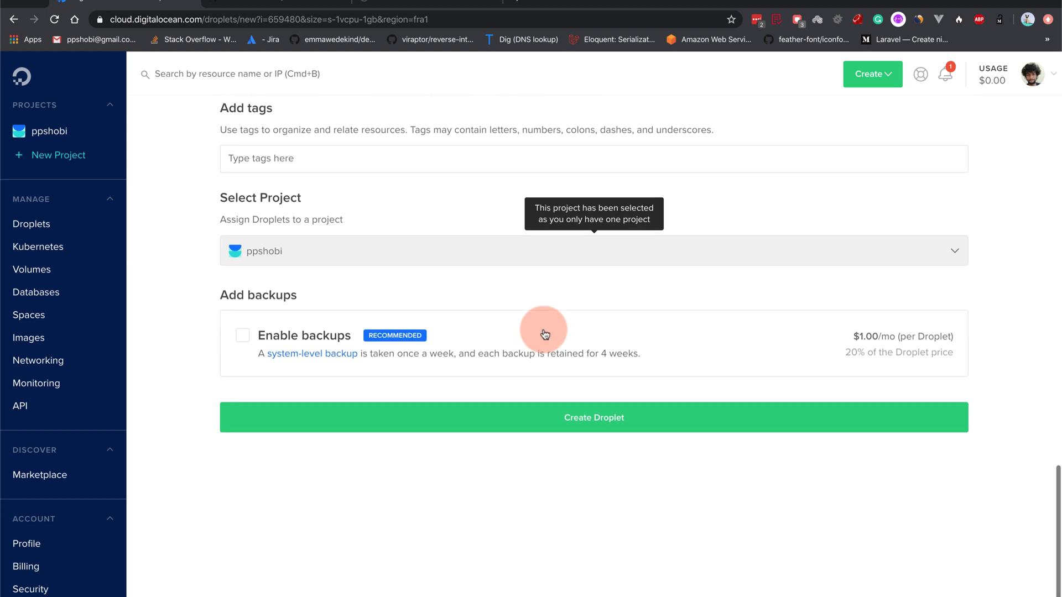
Step: Submit the Droplet for creation and open a new browser tab
{"action": "left_click", "coordinate": [457, 421]}
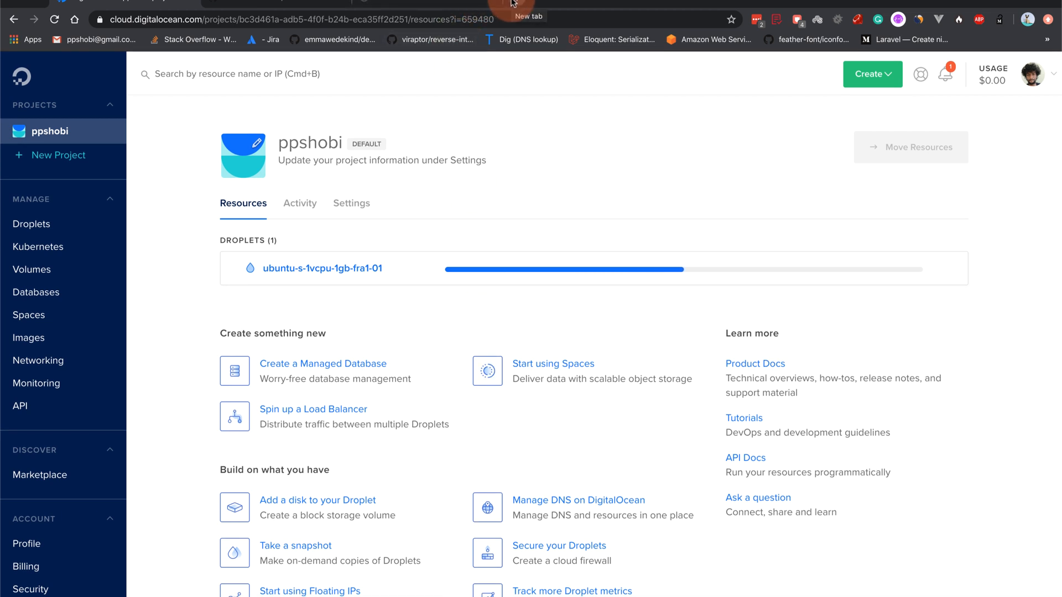
{"action": "left_click", "coordinate": [514, 4]}
{"action": "type", "text": "nginx"}
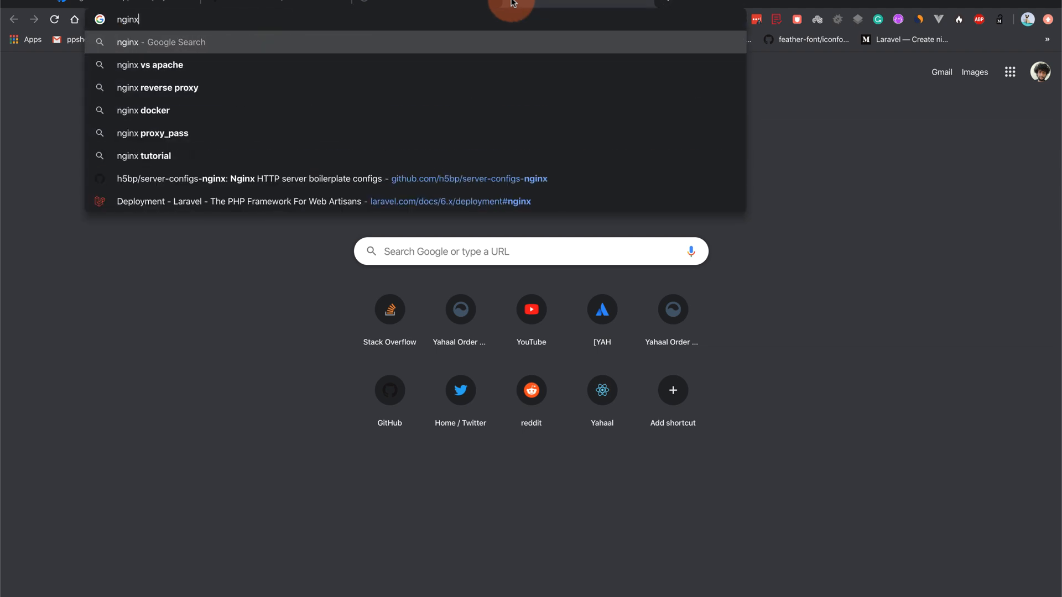
Step: Visit nginx.com and its documentation, then search Google for nginx ppa
{"action": "key", "text": "Return"}
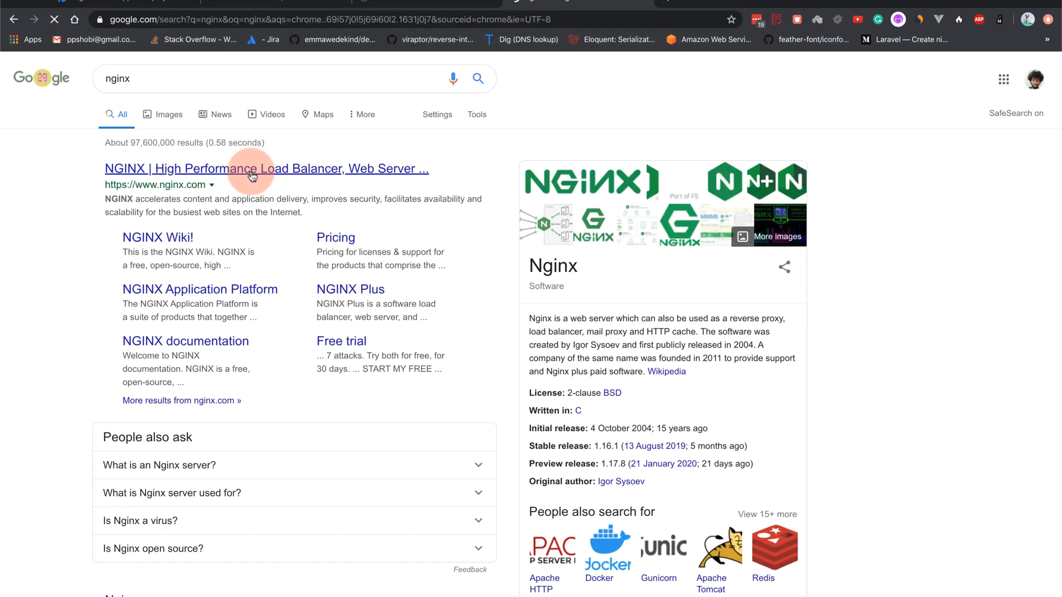
{"action": "left_click", "coordinate": [252, 169]}
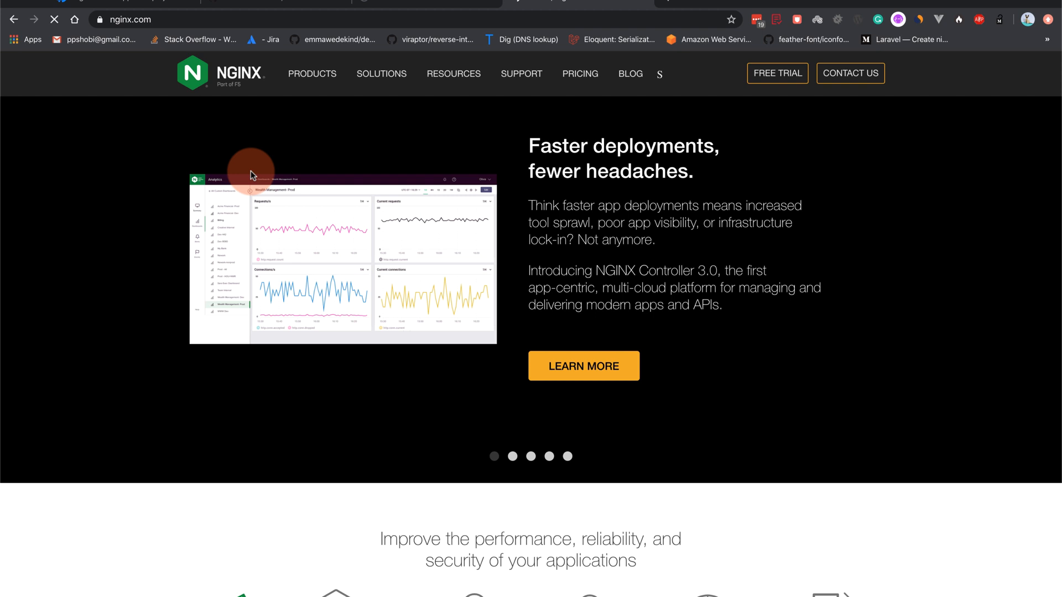
{"action": "mouse_move", "coordinate": [444, 74]}
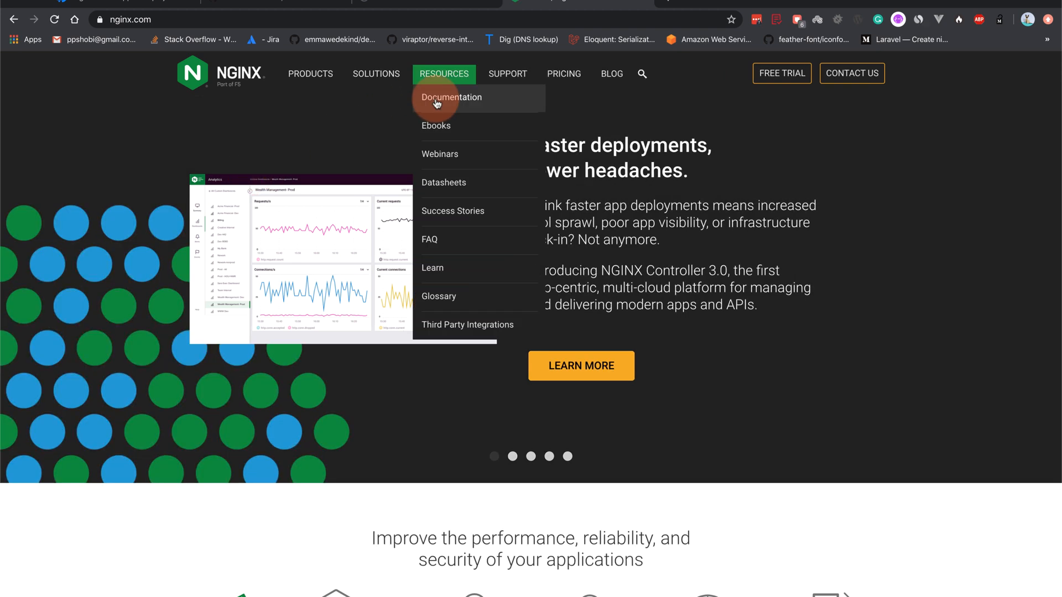
{"action": "left_click", "coordinate": [437, 103]}
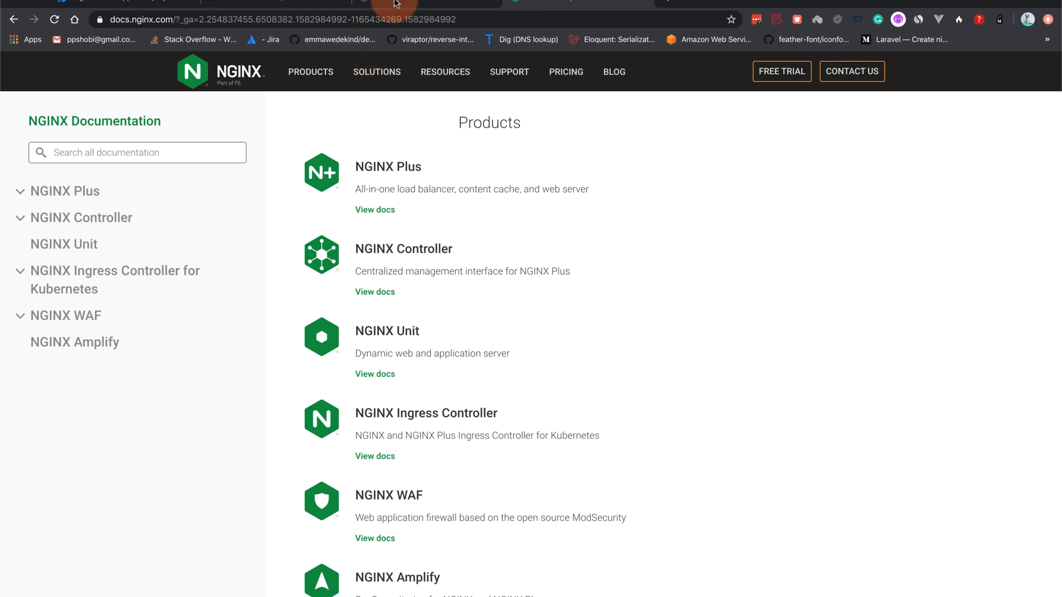
{"action": "left_click", "coordinate": [374, 17]}
{"action": "type", "text": "ngin"}
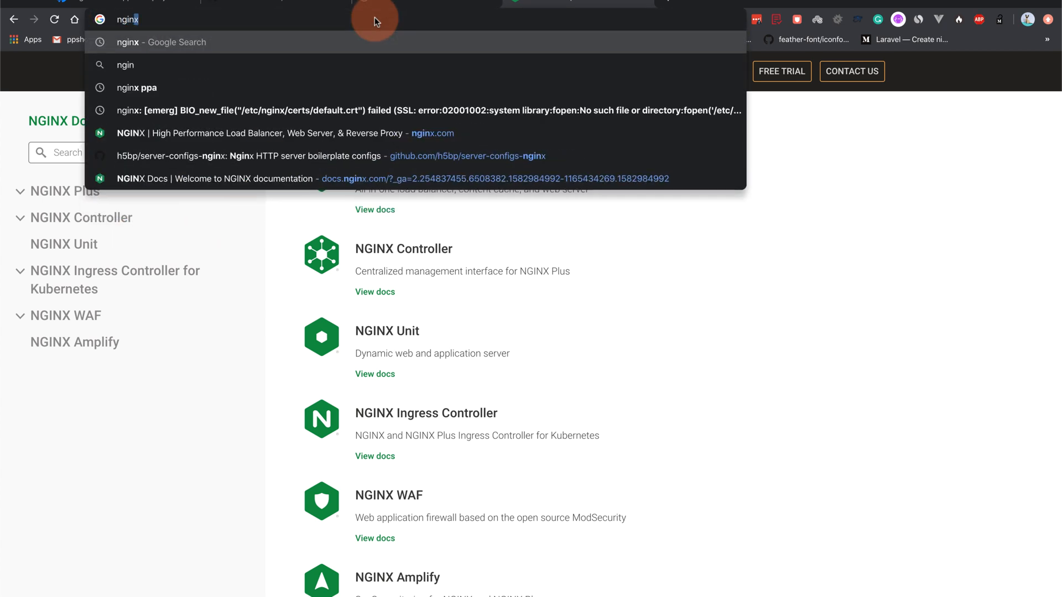
{"action": "type", "text": "x ppa"}
{"action": "key", "text": "Return"}
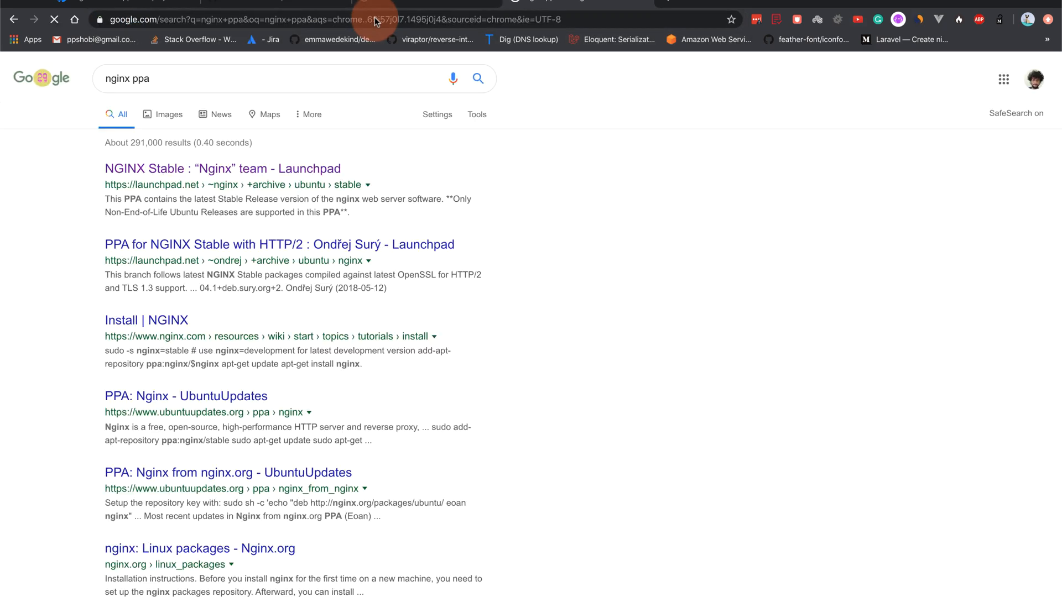
Step: Select the add-apt-repository ppa:nginx/stable line on Launchpad, then return to DigitalOcean
{"action": "left_click", "coordinate": [224, 168]}
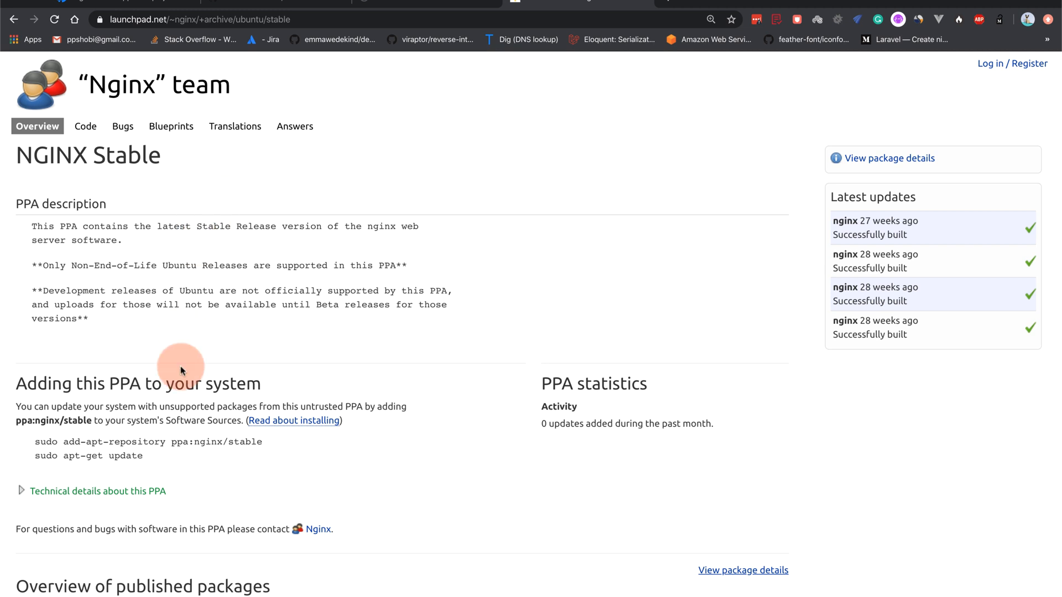
{"action": "triple_click", "coordinate": [178, 441]}
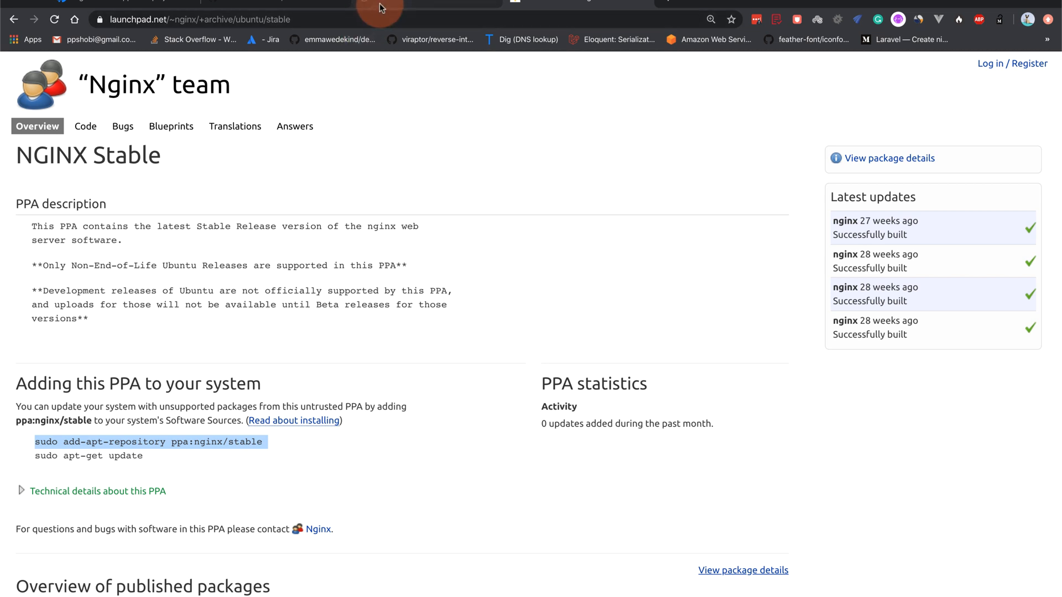
{"action": "left_click", "coordinate": [166, 6]}
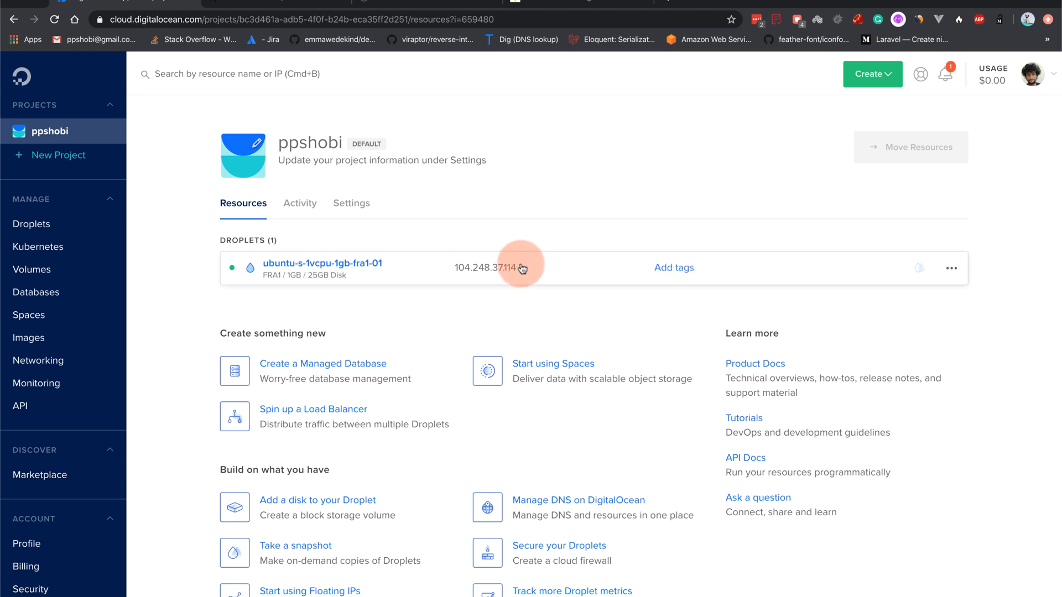
{"action": "mouse_move", "coordinate": [498, 267]}
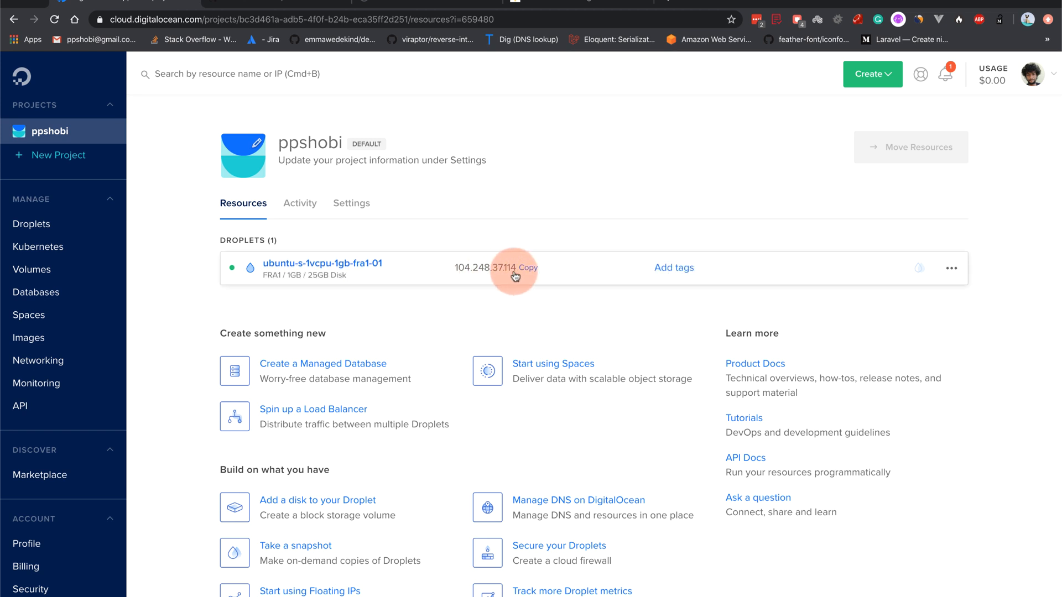
Step: Copy the running droplet's IP address 104.248.37.114 to the clipboard
{"action": "left_click", "coordinate": [528, 269]}
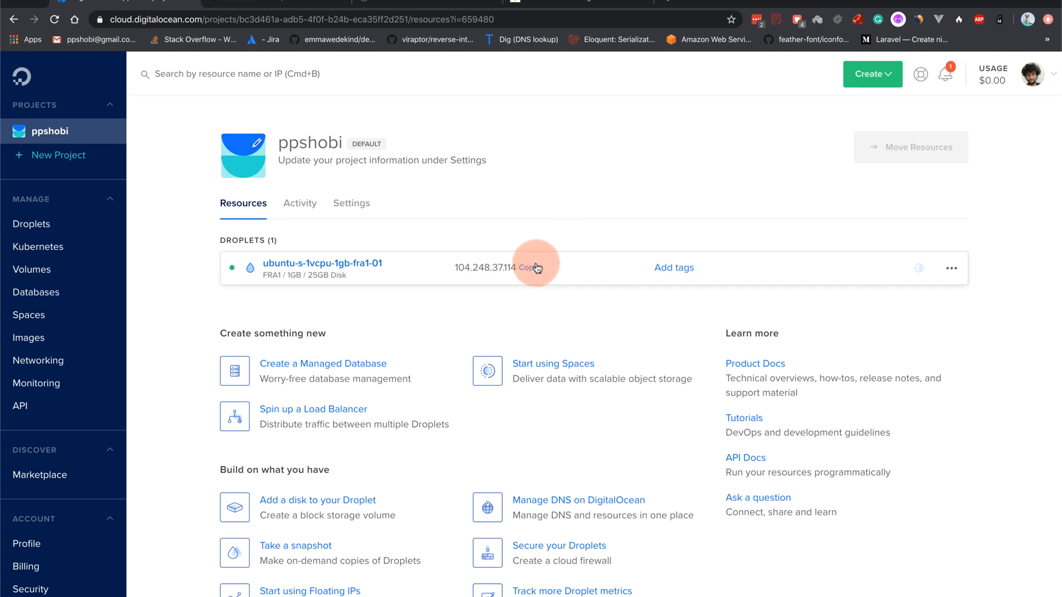
{"action": "left_click", "coordinate": [537, 268]}
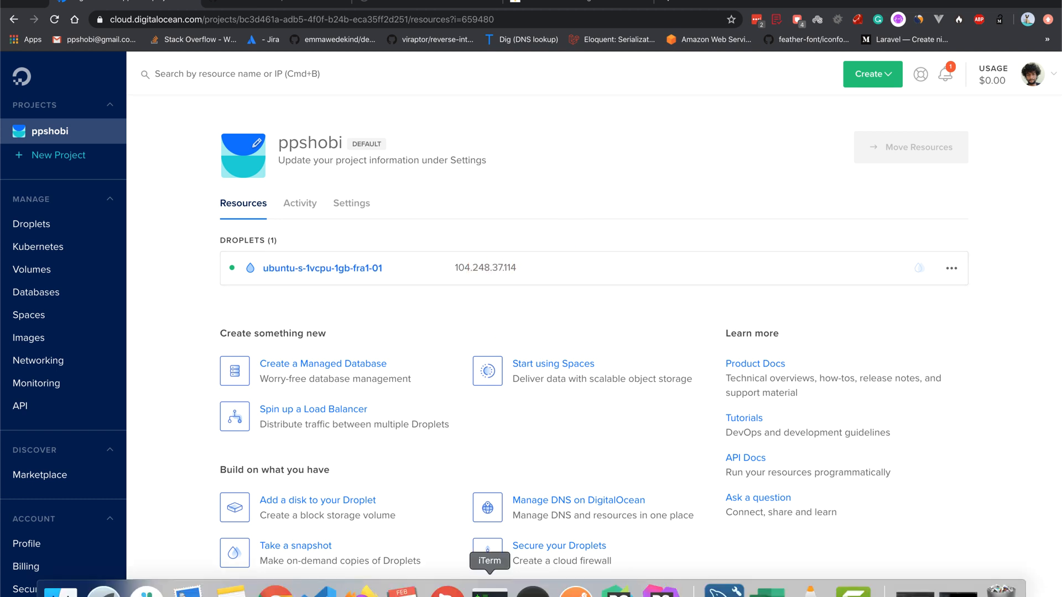
{"action": "left_click", "coordinate": [490, 591]}
{"action": "left_click", "coordinate": [474, 405]}
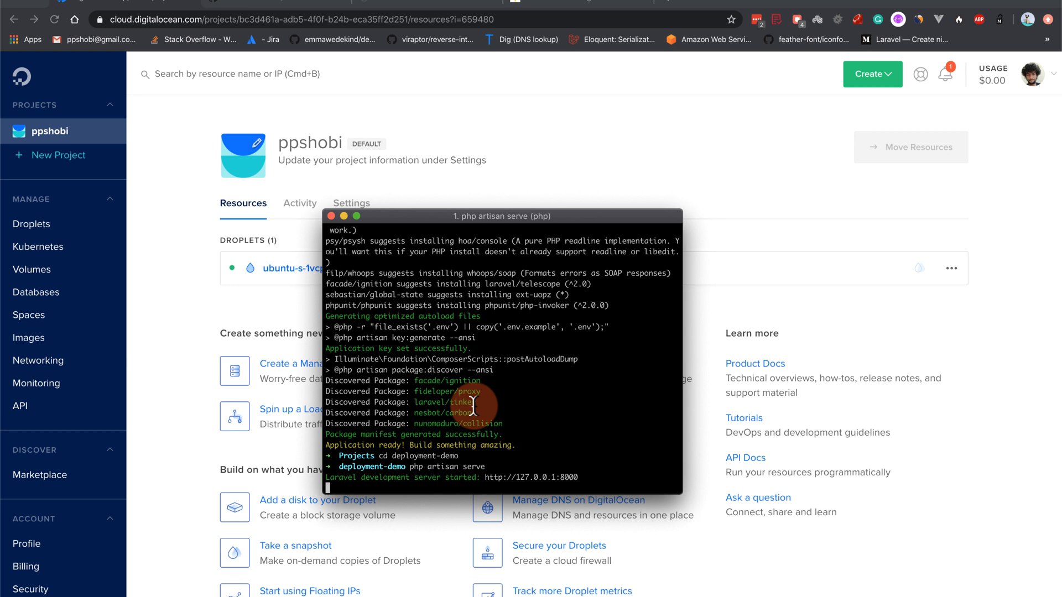
{"action": "key", "text": "ctrl+c"}
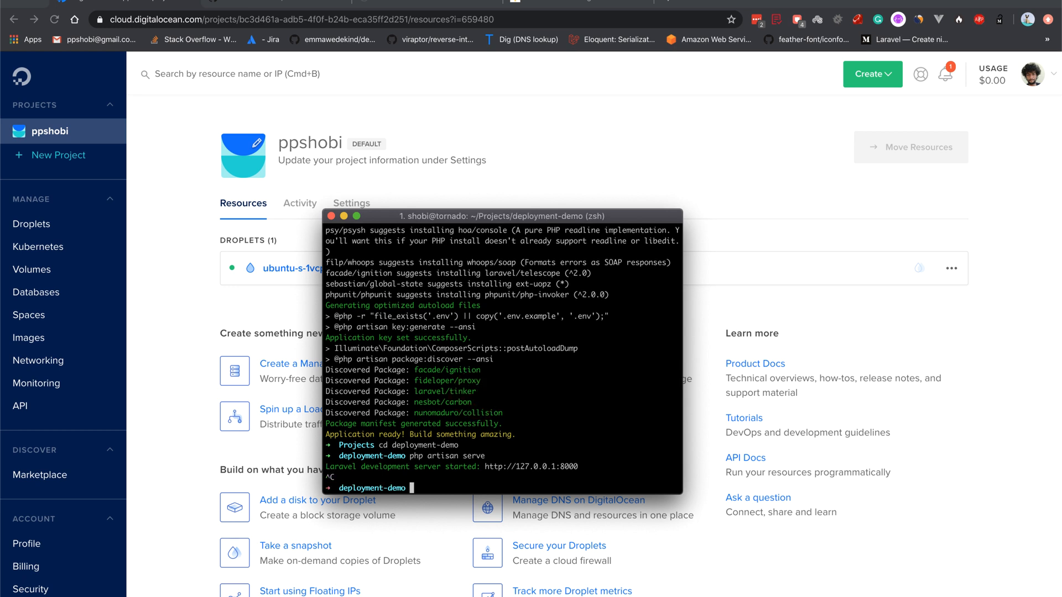
{"action": "type", "text": "ssh"}
{"action": "key", "text": "End"}
{"action": "key", "text": "BackSpace"}
{"action": "key", "text": "BackSpace"}
{"action": "key", "text": "BackSpace"}
{"action": "key", "text": "BackSpace"}
{"action": "key", "text": "BackSpace"}
{"action": "key", "text": "BackSpace"}
{"action": "key", "text": "super+v"}
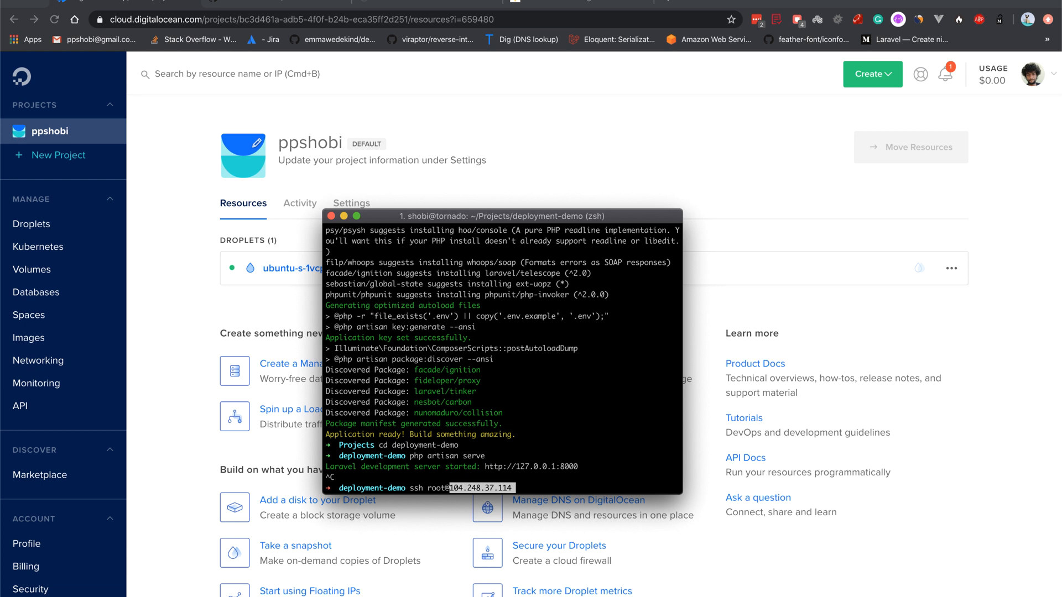
Step: Connect to the droplet over SSH as root, accepting its host key
{"action": "left_click_drag", "start_coordinate": [564, 215], "coordinate": [573, 290]}
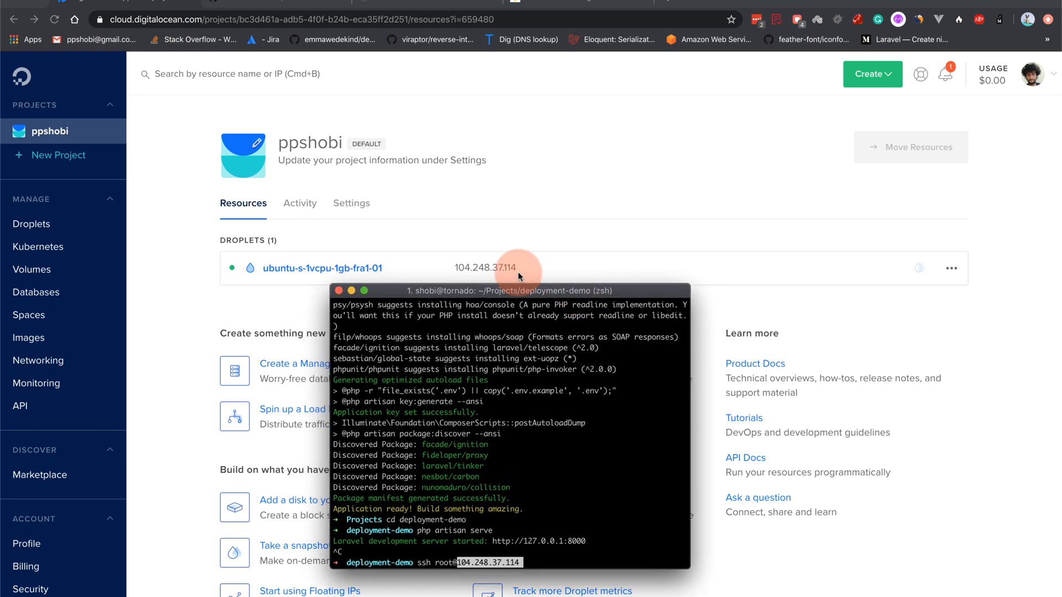
{"action": "left_click", "coordinate": [511, 510]}
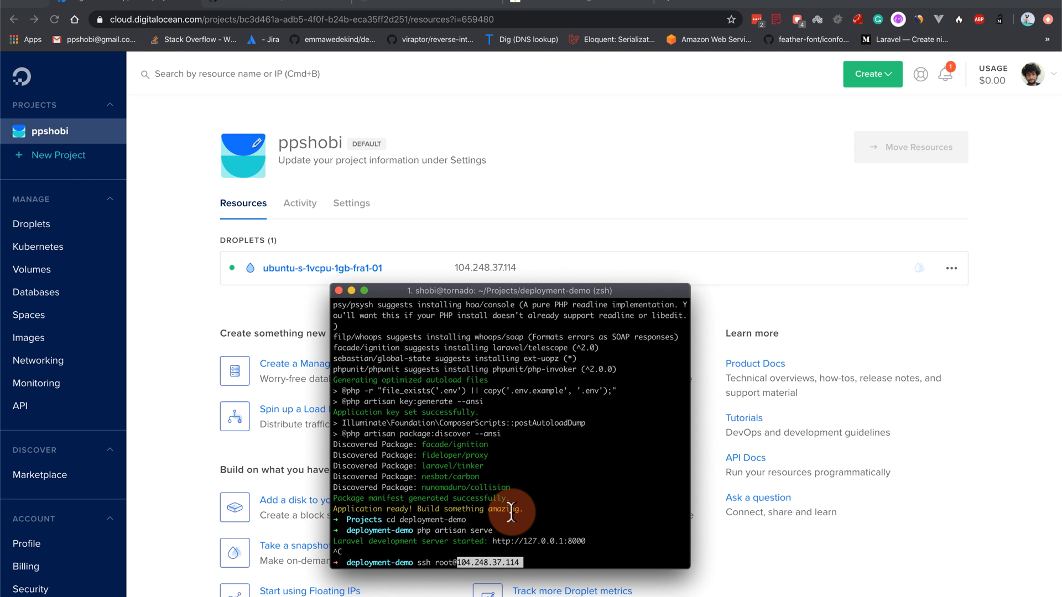
{"action": "key", "text": "Return"}
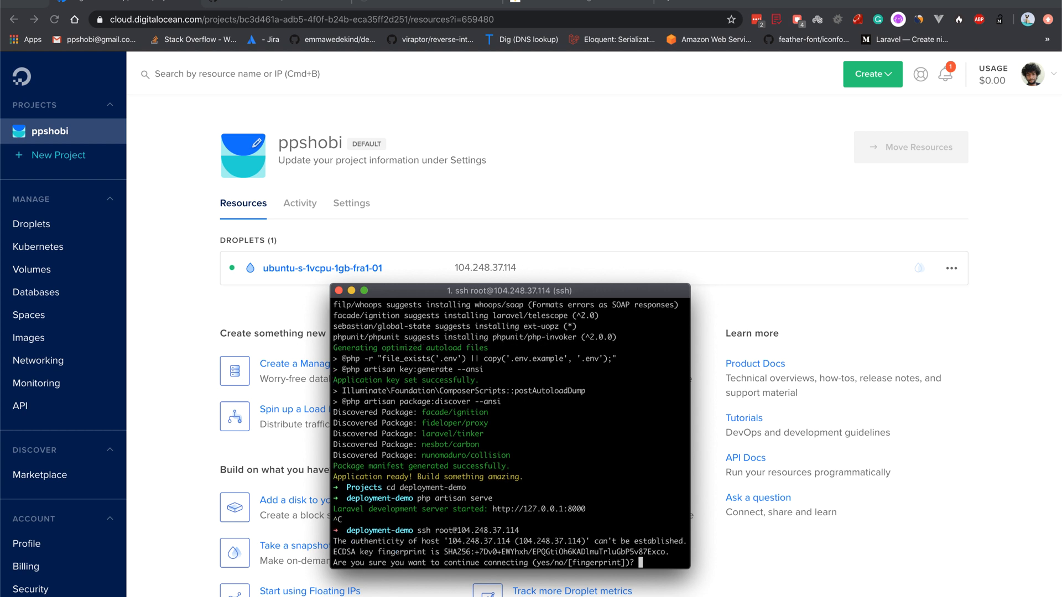
{"action": "type", "text": "yes"}
{"action": "key", "text": "Return"}
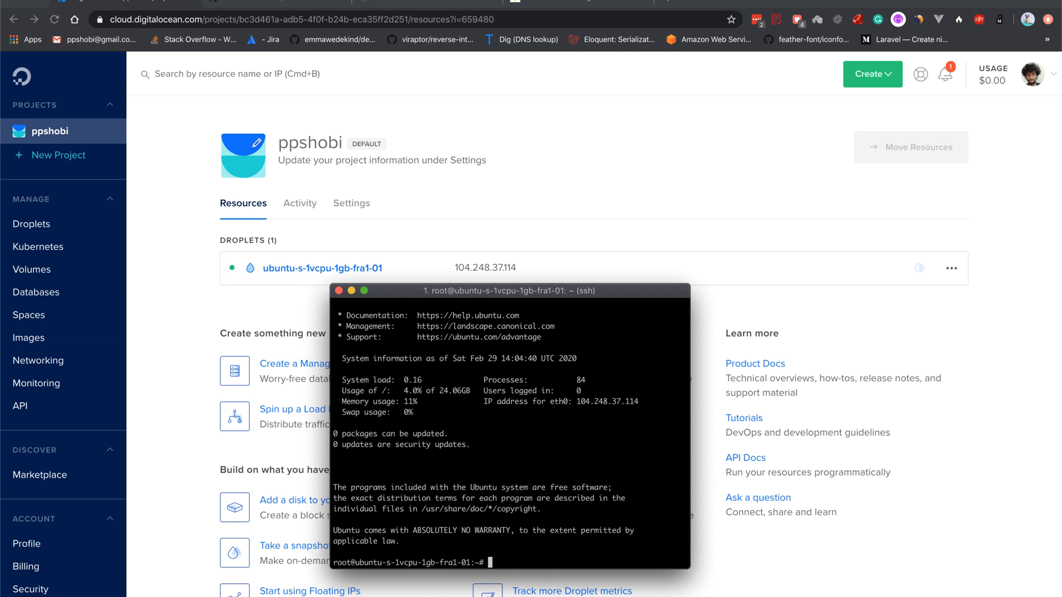
{"action": "type", "text": "sudo apt-get upd"}
{"action": "type", "text": "ate"}
Step: Run apt-get update then sudo apt-get upgrade -y on the droplet
{"action": "key", "text": "Return"}
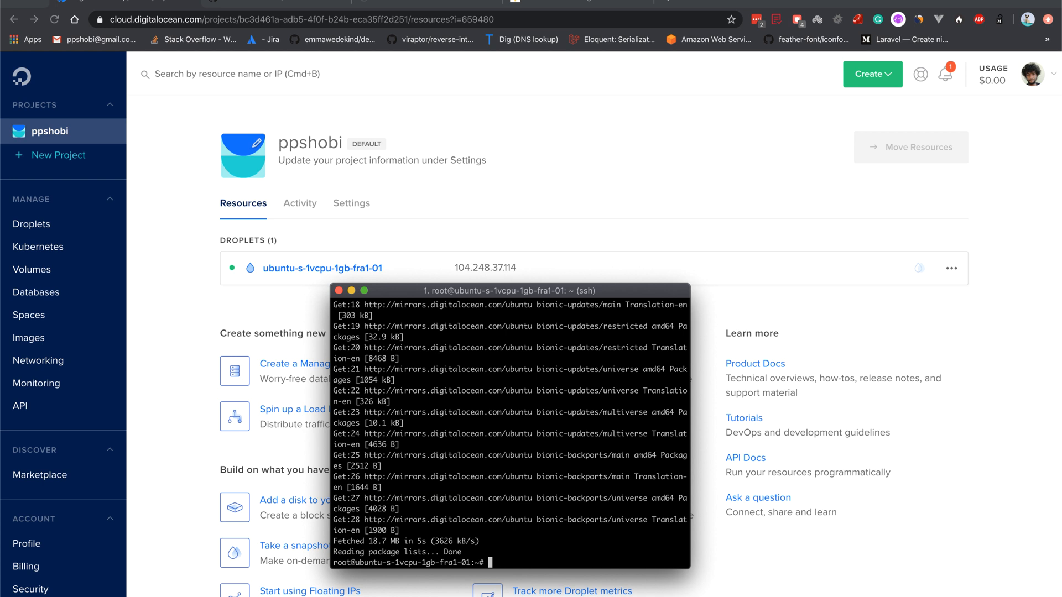
{"action": "left_click_drag", "start_coordinate": [689, 468], "coordinate": [825, 469]}
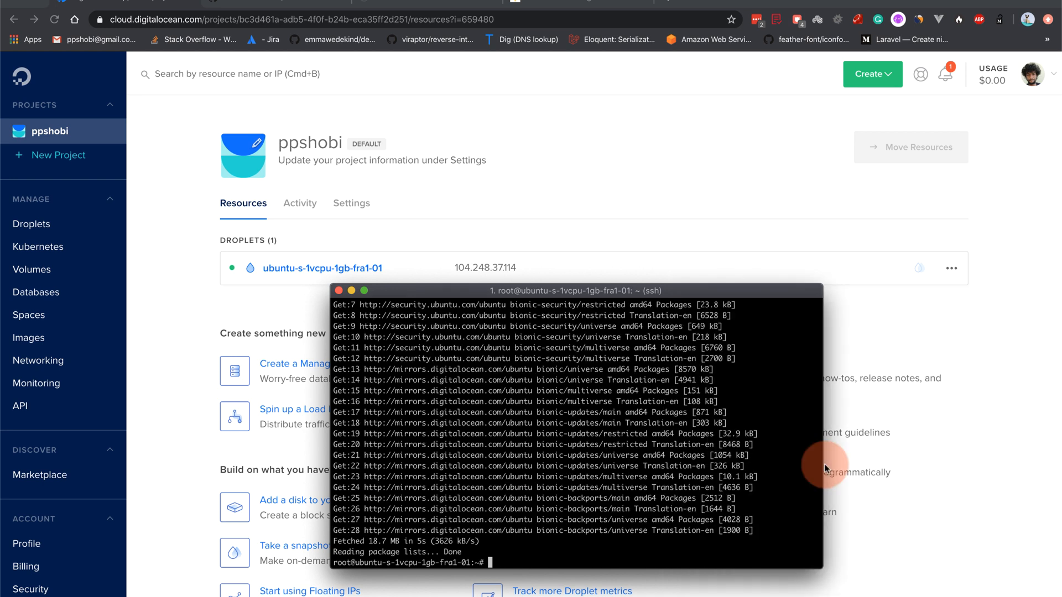
{"action": "type", "text": "sudo apt-get "}
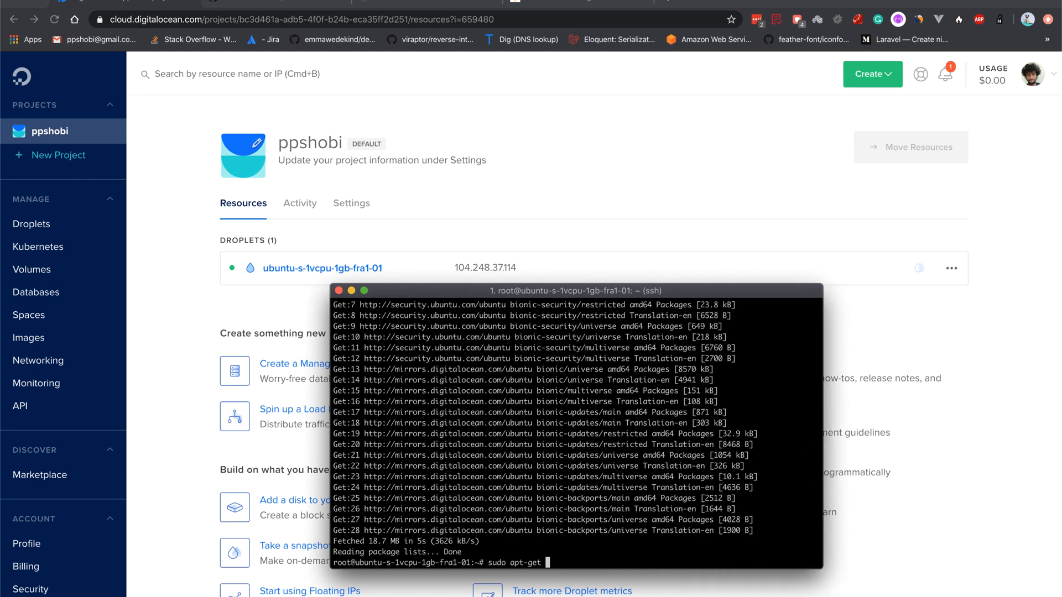
{"action": "type", "text": "upgrade -y"}
{"action": "key", "text": "Return"}
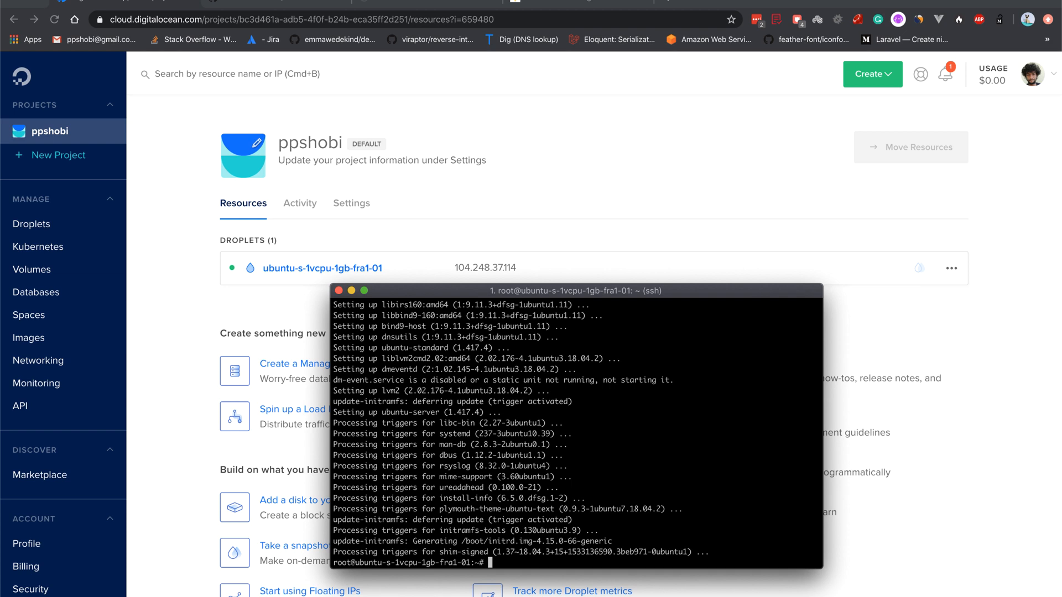
Step: Review the PPA instructions in the browser, then confirm sudo add-apt-repository ppa:nginx/stable in iTerm
{"action": "left_click", "coordinate": [597, 6]}
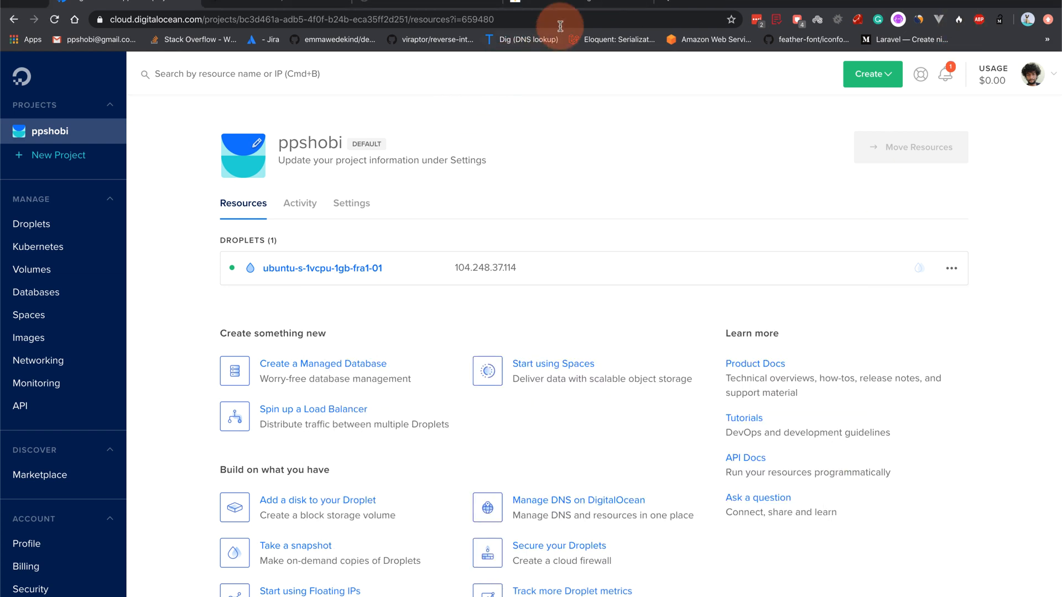
{"action": "left_click", "coordinate": [573, 7]}
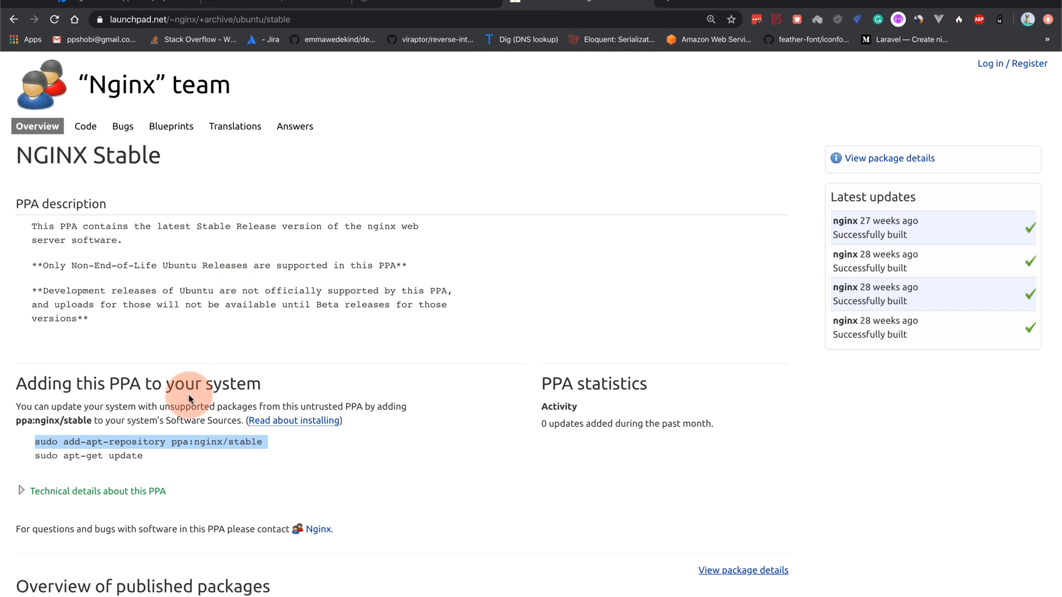
{"action": "left_click", "coordinate": [96, 7]}
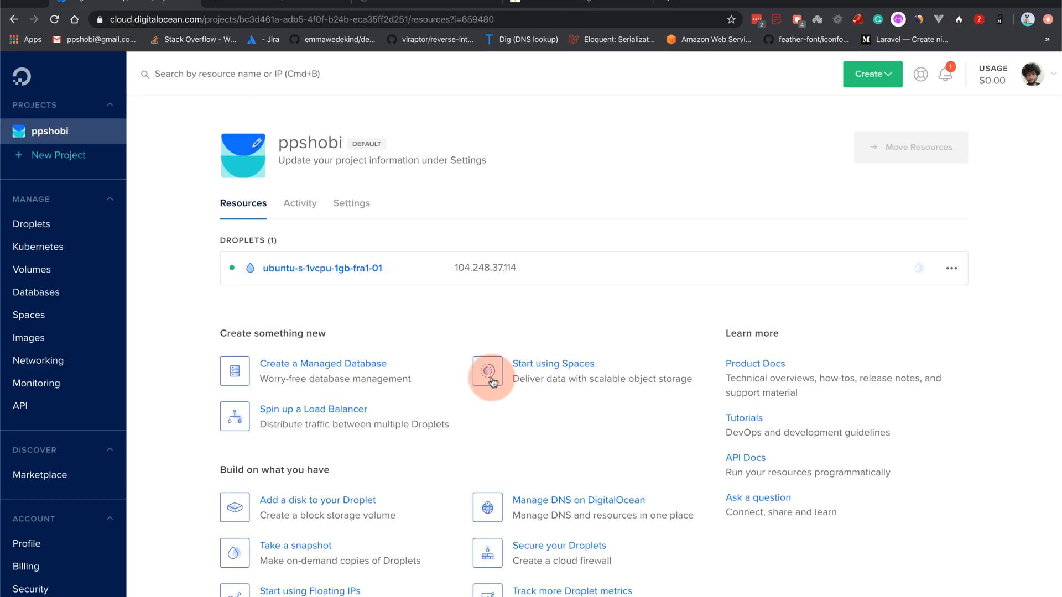
{"action": "key", "text": "super+Tab"}
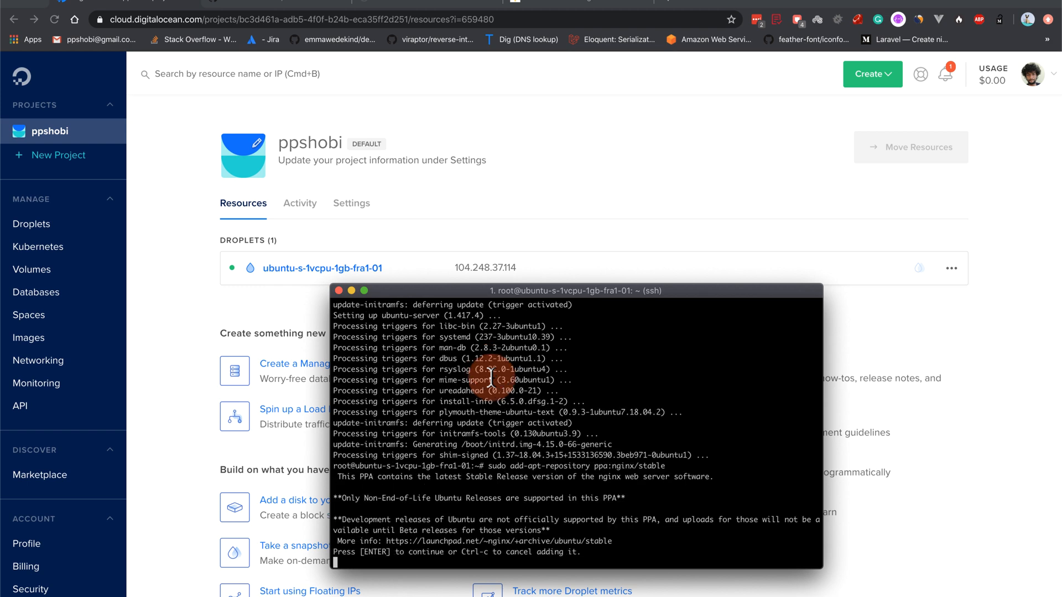
{"action": "key", "text": "Return"}
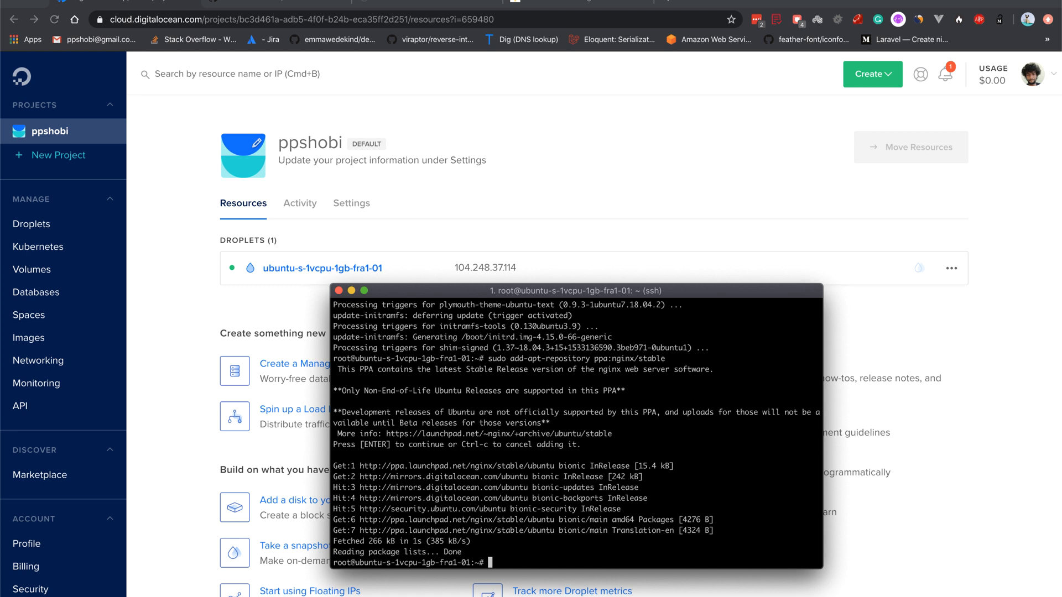
{"action": "type", "text": "sudo apt-g"}
{"action": "type", "text": "et update"}
Step: Run sudo apt-get update and sudo apt-get install nginx on the droplet
{"action": "key", "text": "Return"}
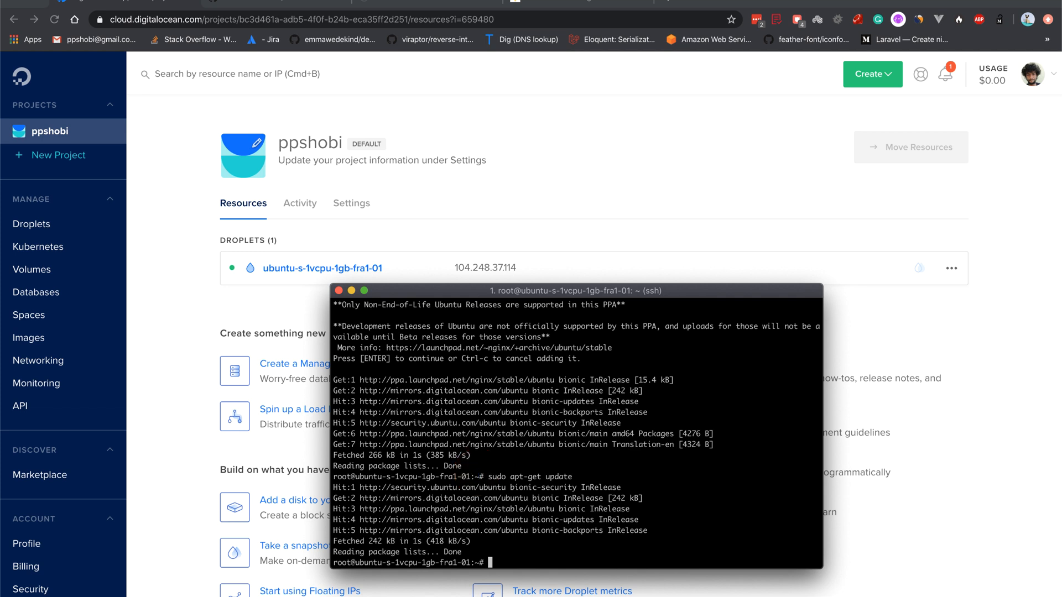
{"action": "type", "text": "sudo "}
{"action": "type", "text": "apt-get install "}
{"action": "type", "text": "nginx"}
{"action": "key", "text": "Return"}
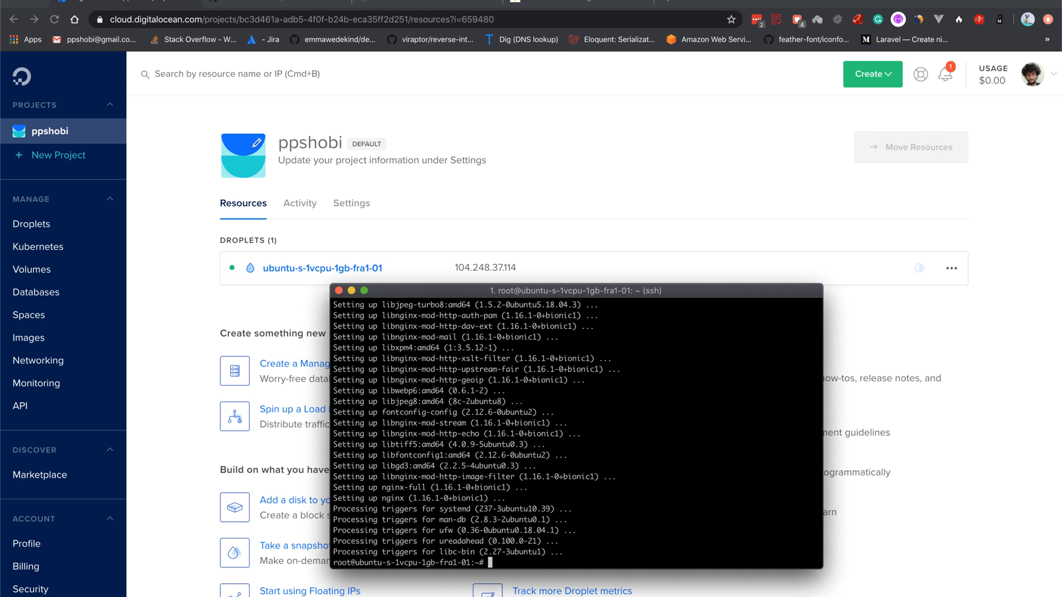
{"action": "type", "text": "sudo at"}
Step: Start nginx with sudo service nginx start, then copy the droplet's IP from the dashboard
{"action": "key", "text": "BackSpace"}
{"action": "key", "text": "BackSpace"}
{"action": "type", "text": "service "}
{"action": "type", "text": "s"}
{"action": "key", "text": "BackSpace"}
{"action": "type", "text": "nginx start"}
{"action": "key", "text": "Return"}
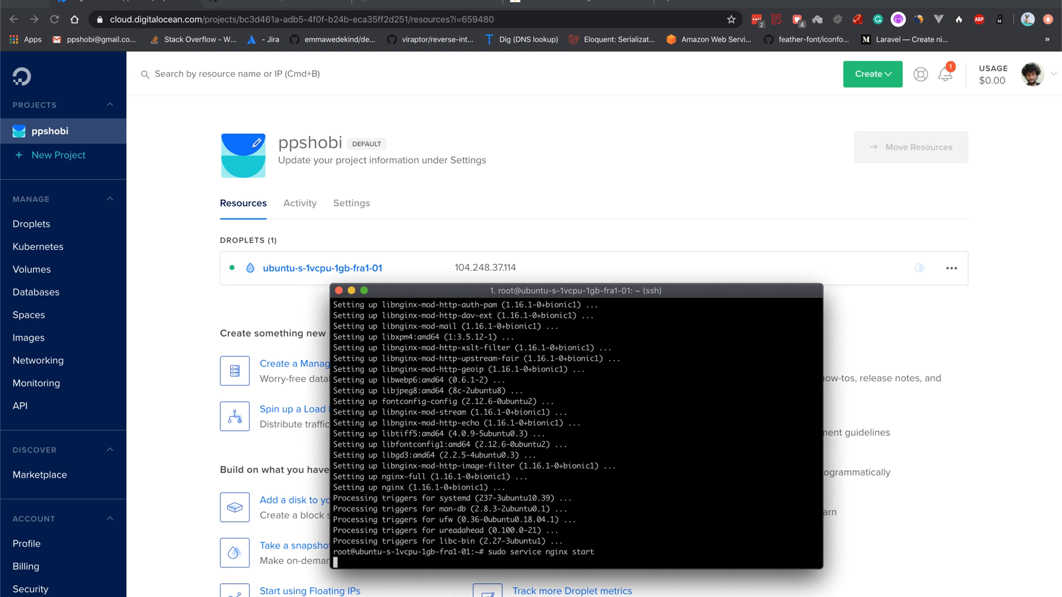
{"action": "left_click", "coordinate": [451, 199]}
{"action": "left_click", "coordinate": [503, 269]}
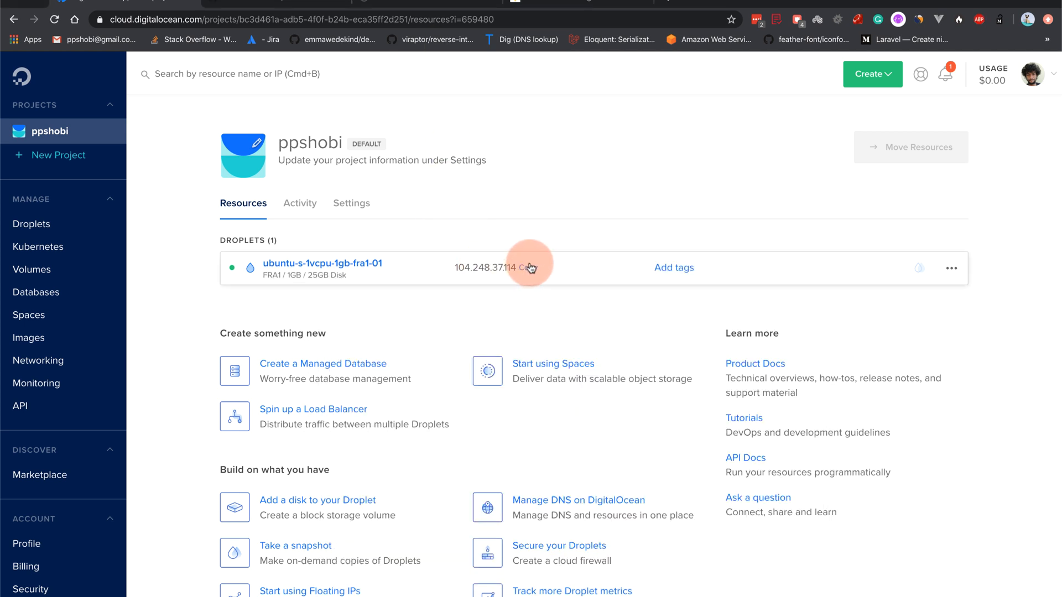
Step: Load 104.248.37.114 in a new Chrome tab to see Welcome to nginx!, then return to iTerm
{"action": "left_click", "coordinate": [668, 5]}
{"action": "type", "text": "104.248.37.114"}
{"action": "key", "text": "Return"}
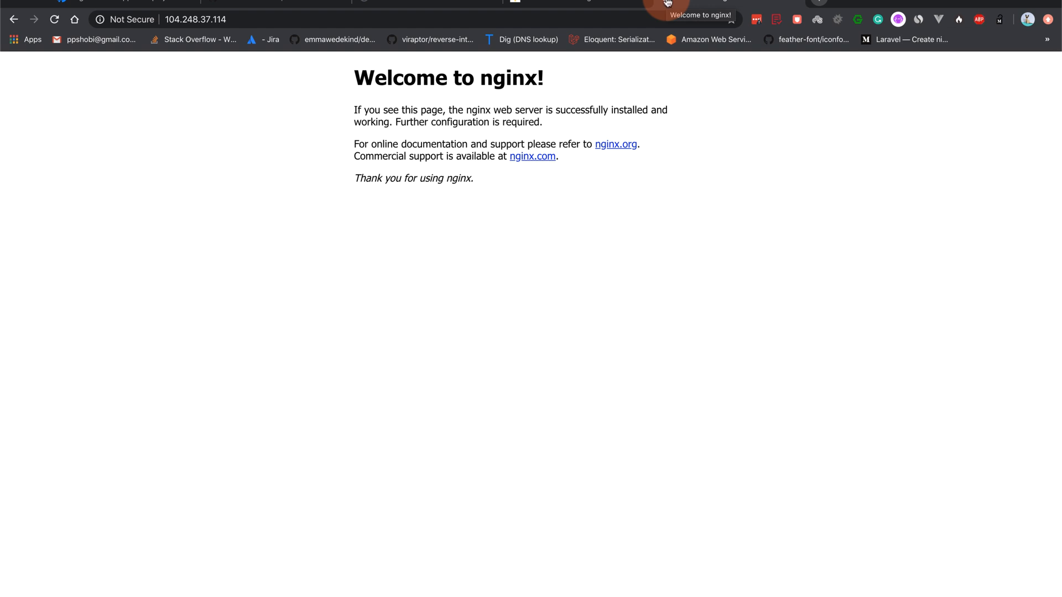
{"action": "key", "text": "super+Tab"}
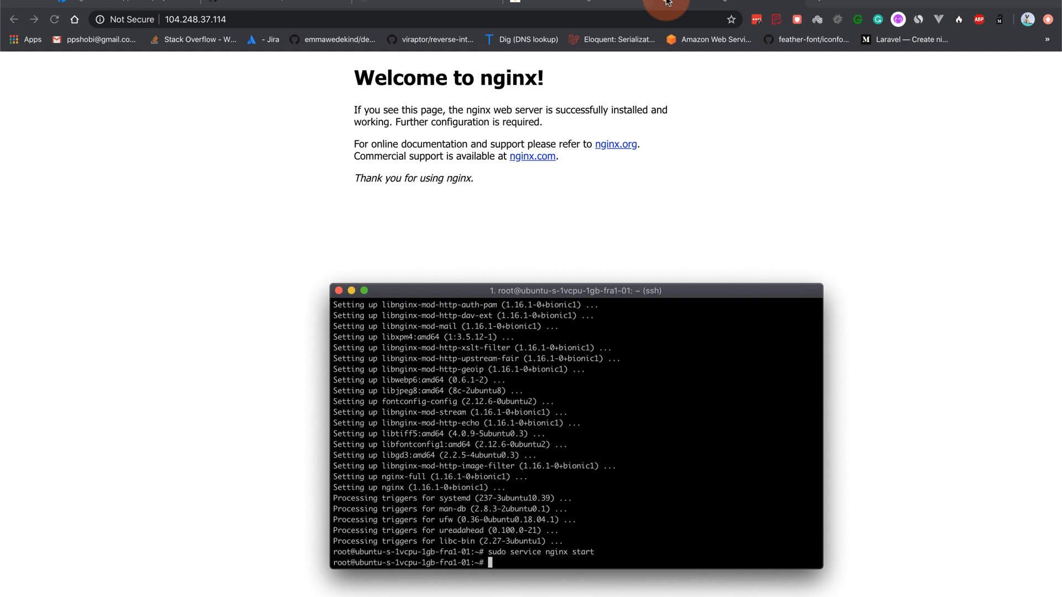
{"action": "type", "text": "cd "}
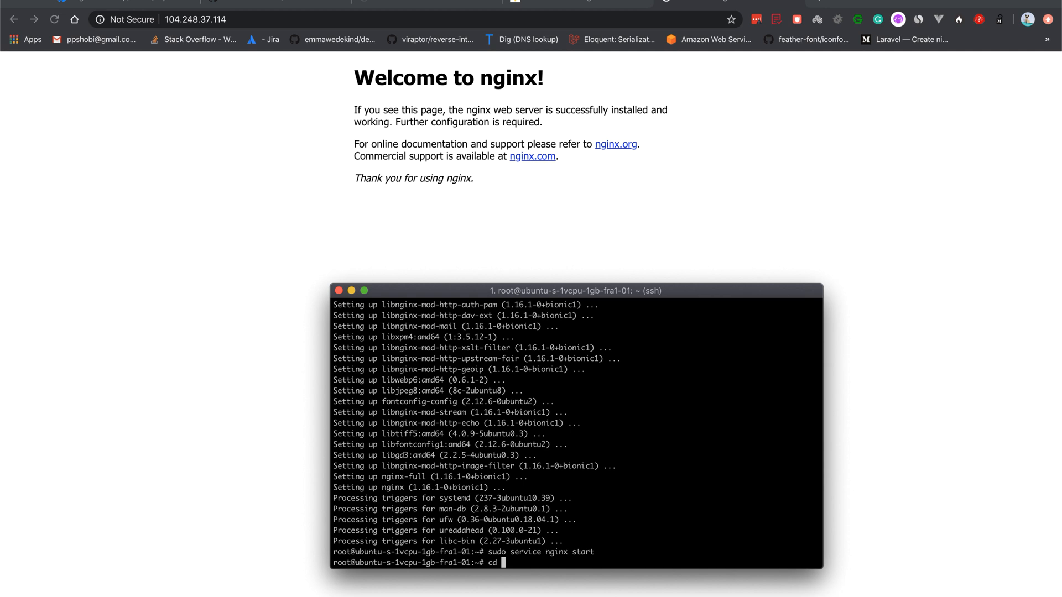
{"action": "type", "text": "/var/w"}
{"action": "type", "text": "ww/"}
Step: Change into /var/www/html/ and list its files
{"action": "key", "text": "Tab"}
{"action": "key", "text": "Tab"}
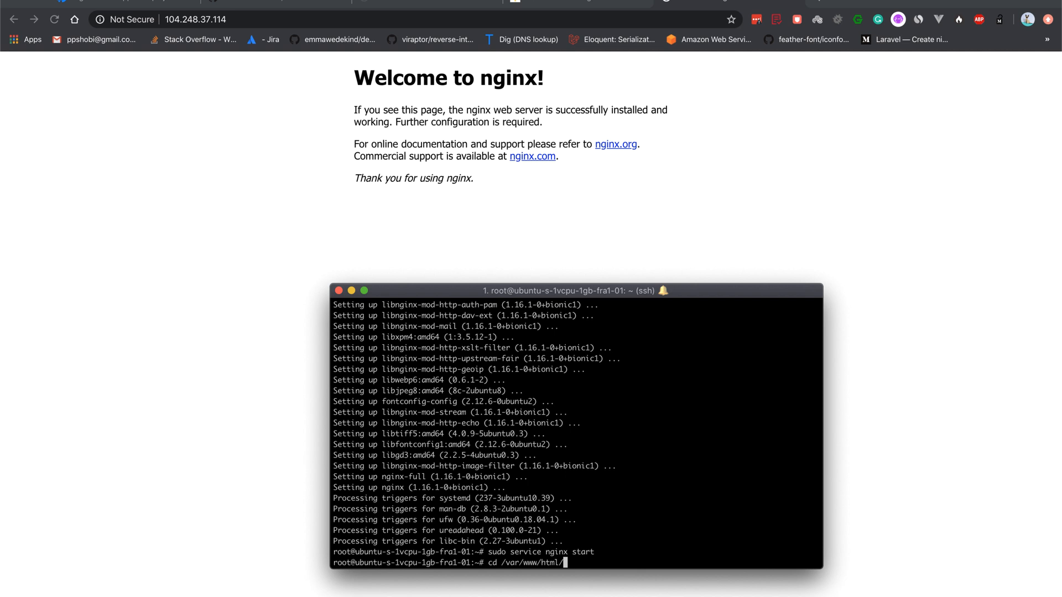
{"action": "key", "text": "Return"}
{"action": "type", "text": "ls"}
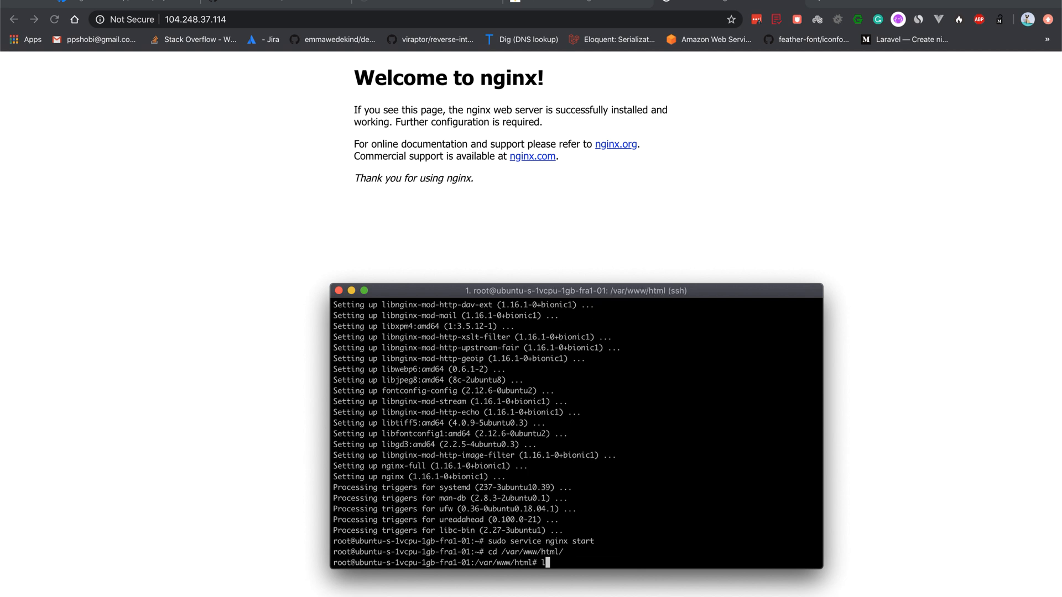
{"action": "key", "text": "Return"}
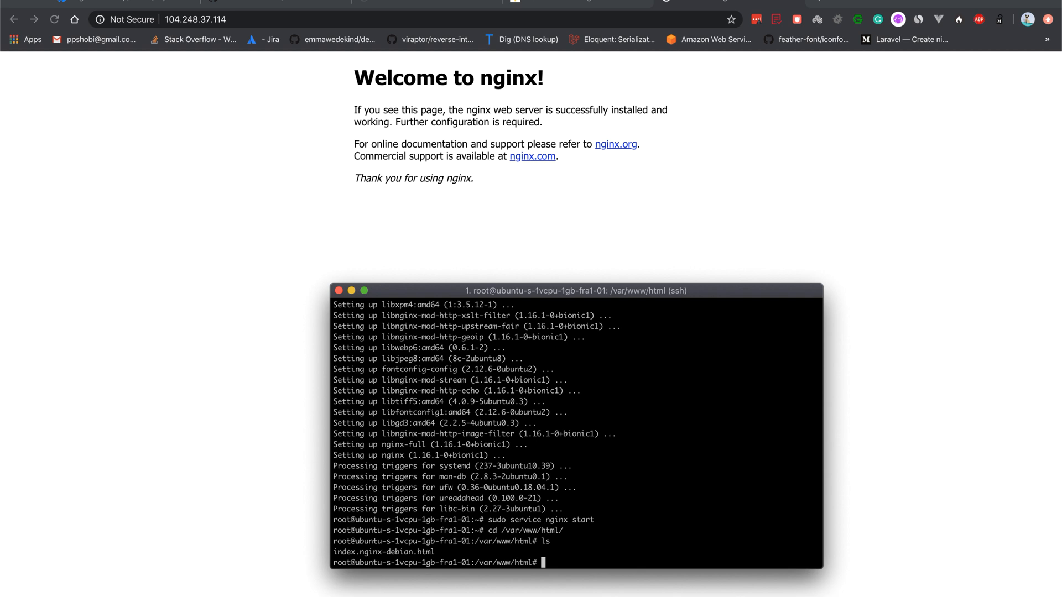
{"action": "type", "text": "cat "}
{"action": "type", "text": "i"}
Step: Print index.nginx-debian.html with cat and select its <h1> heading text
{"action": "key", "text": "Tab"}
{"action": "key", "text": "Return"}
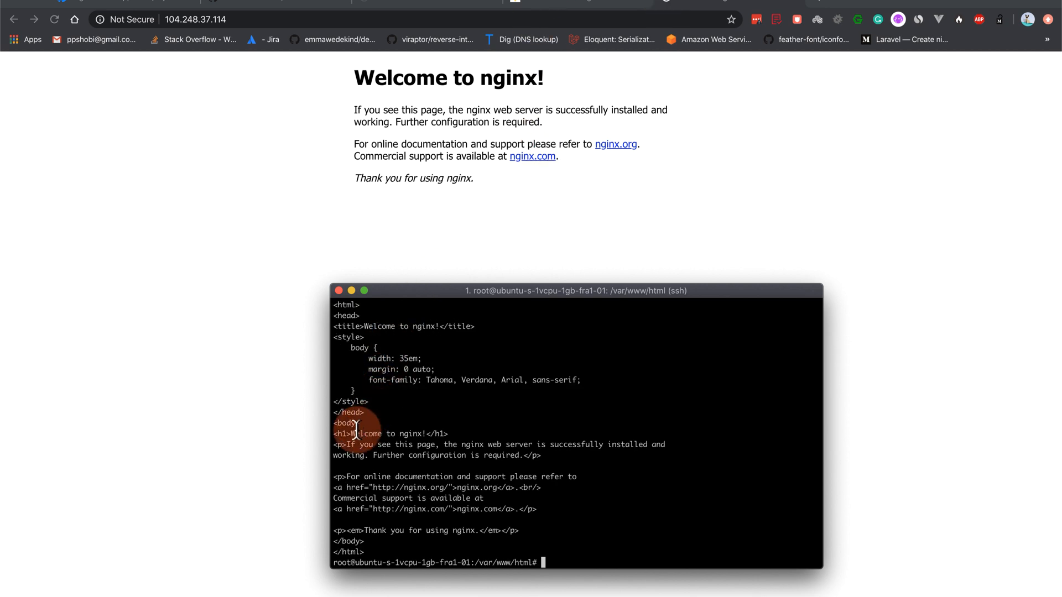
{"action": "left_click_drag", "start_coordinate": [354, 433], "coordinate": [445, 434]}
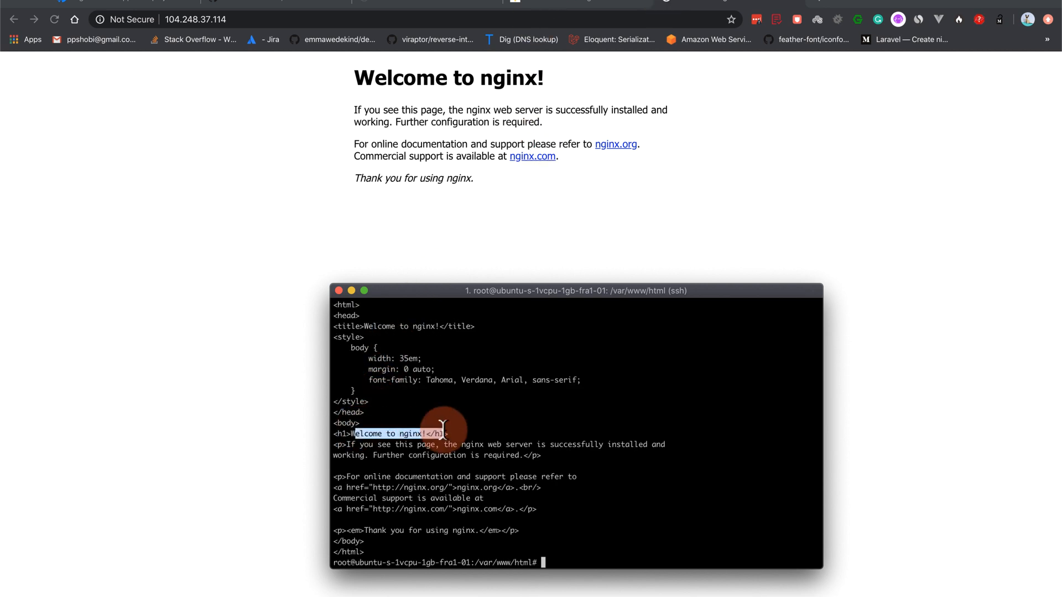